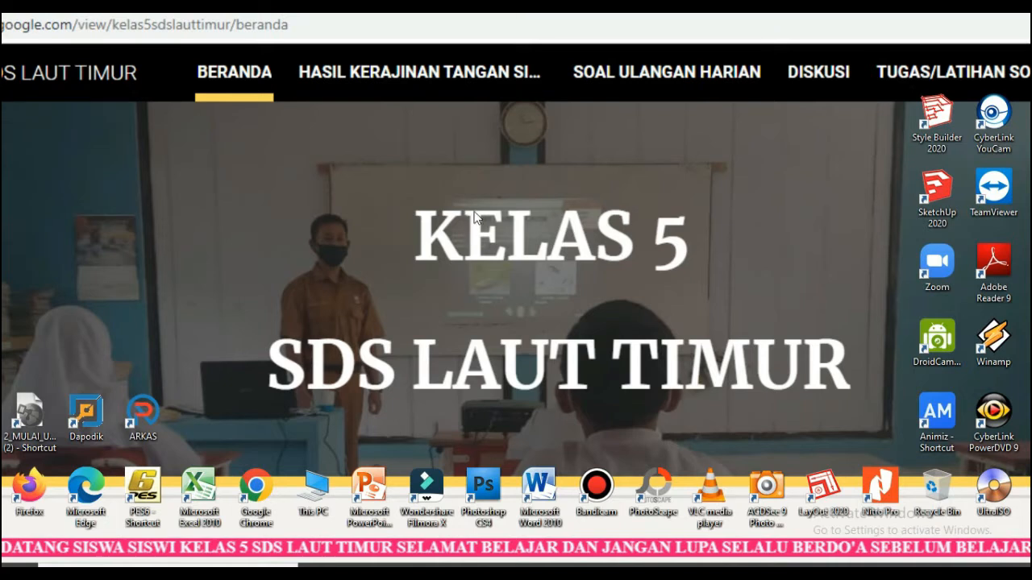
pyautogui.rightClick(474, 216)
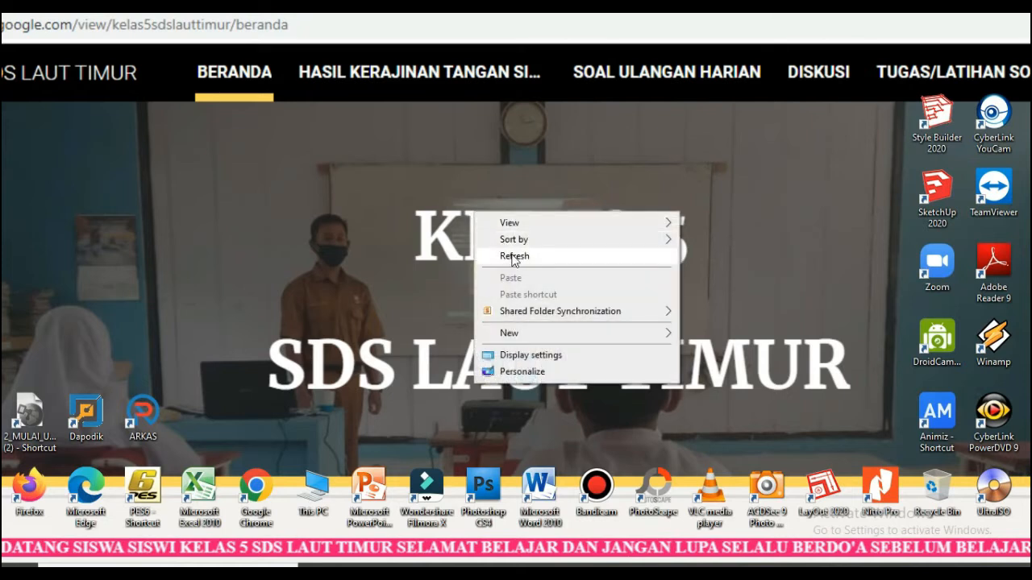
pyautogui.click(511, 254)
pyautogui.rightClick(495, 209)
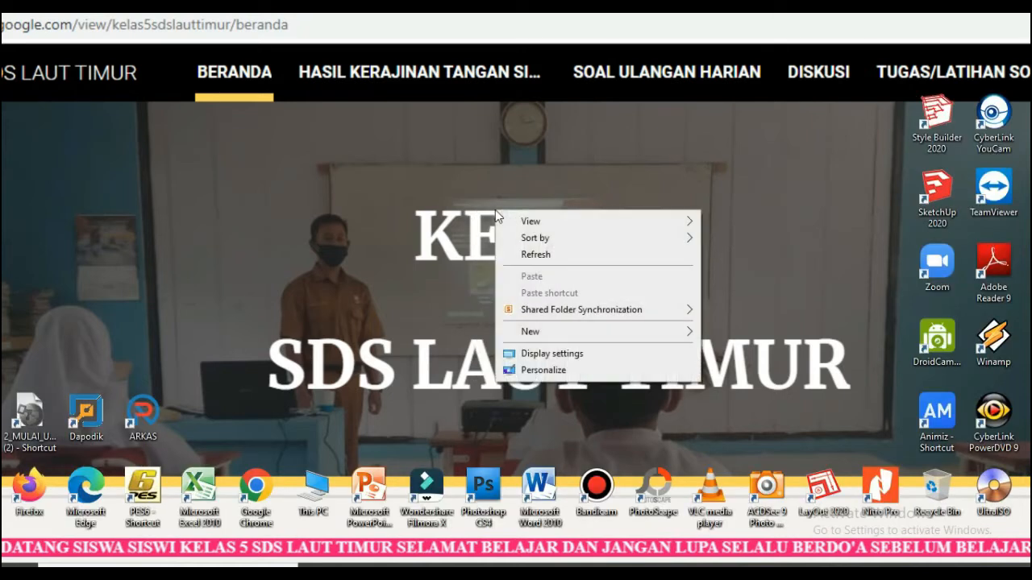
pyautogui.click(526, 253)
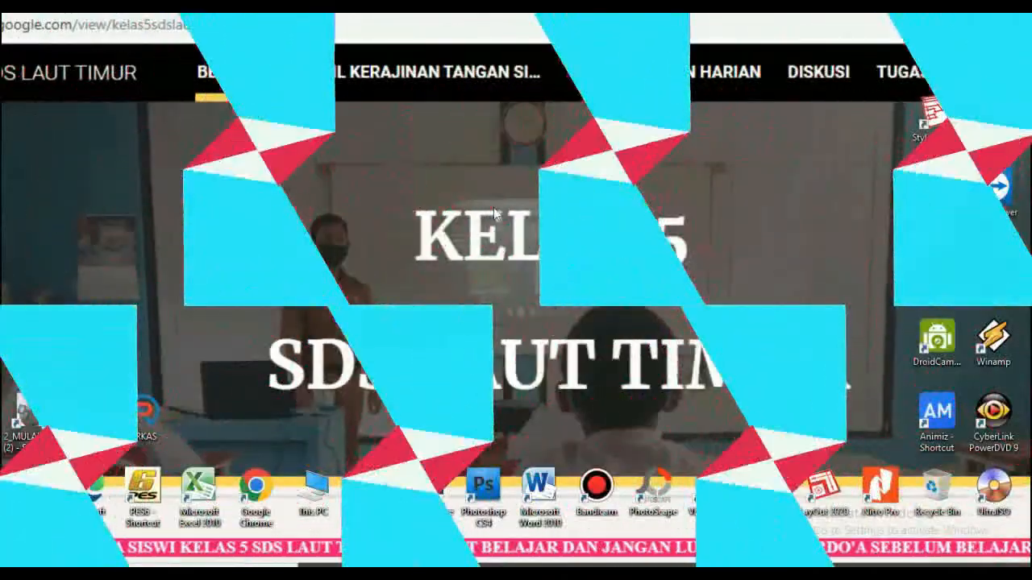
pyautogui.rightClick(495, 211)
pyautogui.click(524, 250)
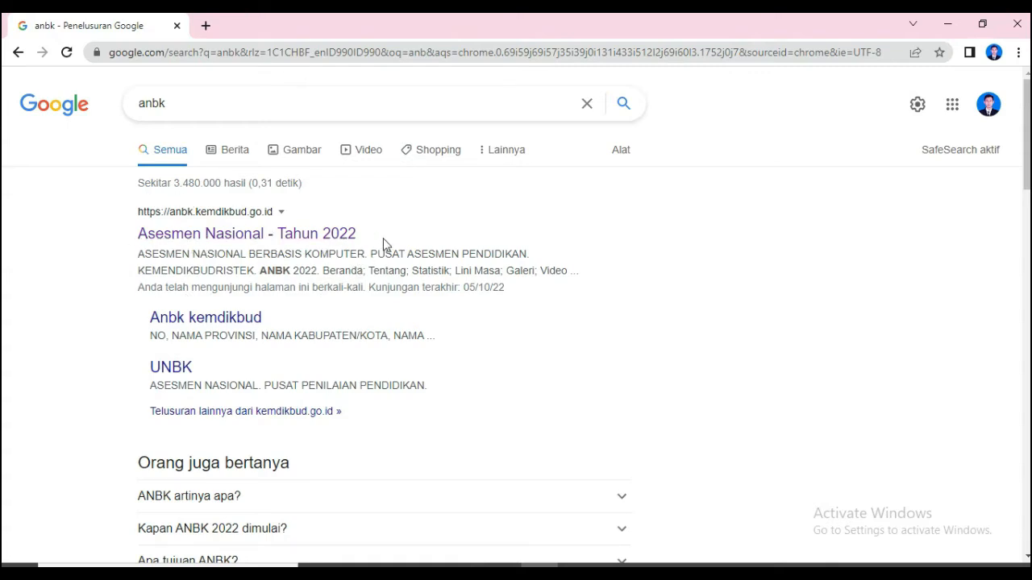
# - Open the Asesmen Nasional - Tahun 2022 site from the search results and log in to the Member Area by entering the security code
pyautogui.click(213, 240)
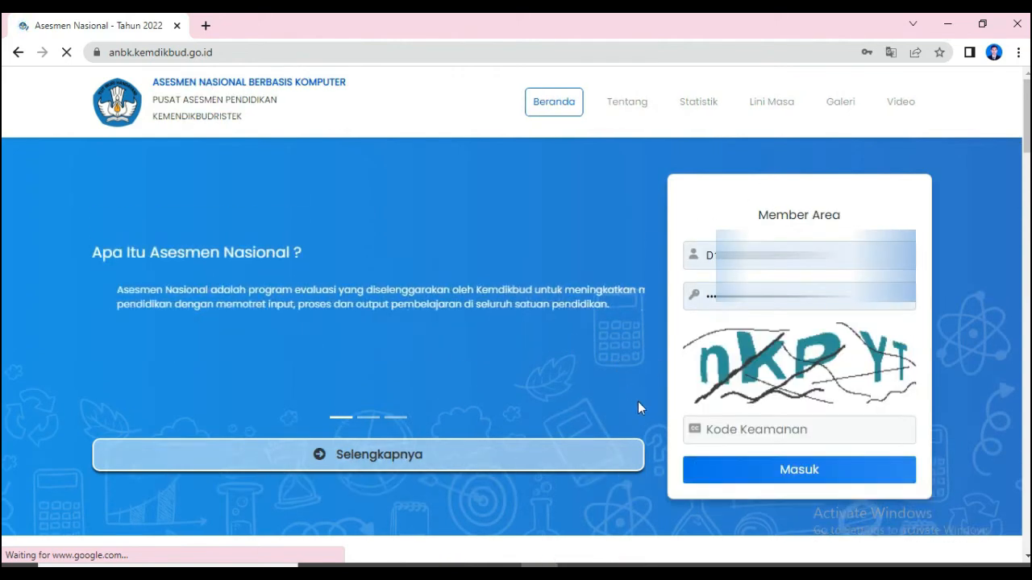
pyautogui.click(741, 434)
pyautogui.write('nkpyt')
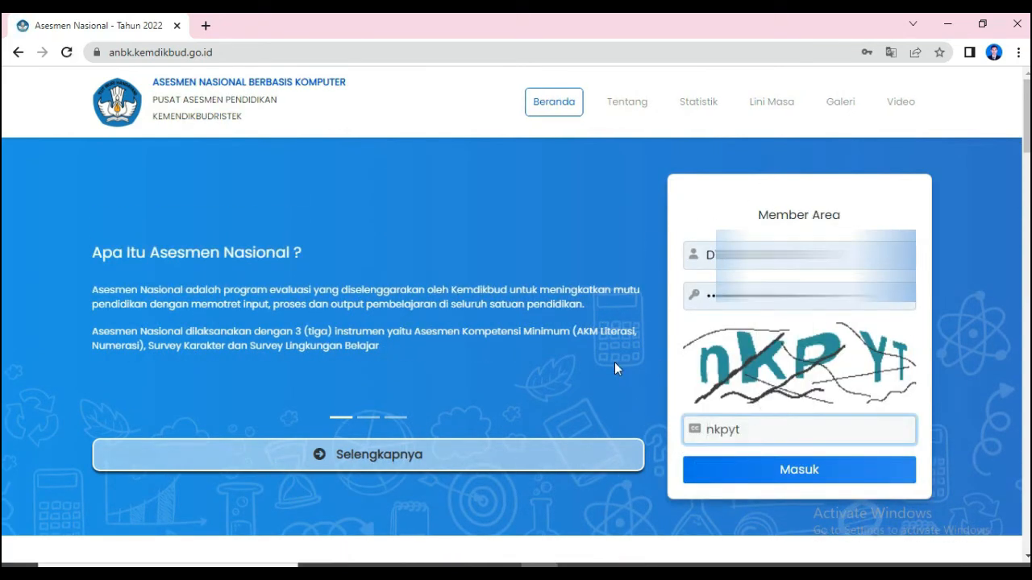
pyautogui.click(755, 478)
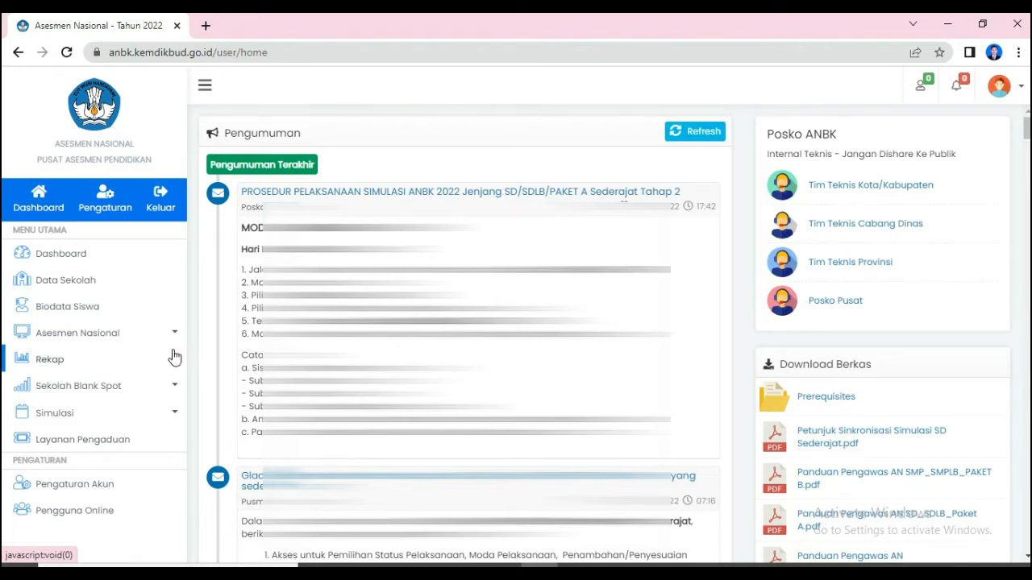
# - Open the Biodata Siswa page to view the list of student participants
pyautogui.click(81, 315)
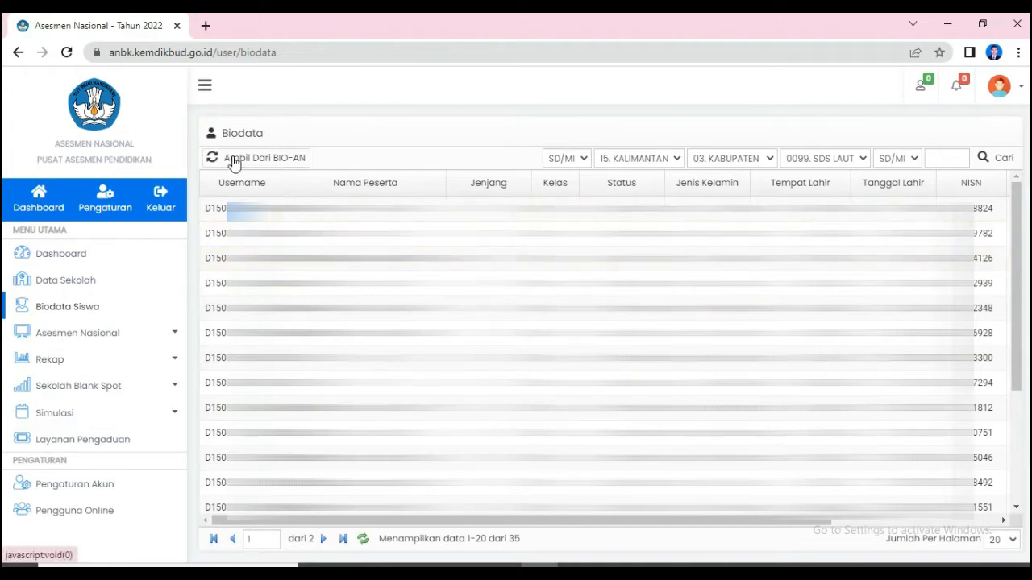
pyautogui.moveTo(222, 133); pyautogui.dragTo(259, 134)
# - Search for "bio sd" in a new browser tab and open the BIOS SD/MI site
pyautogui.click(208, 25)
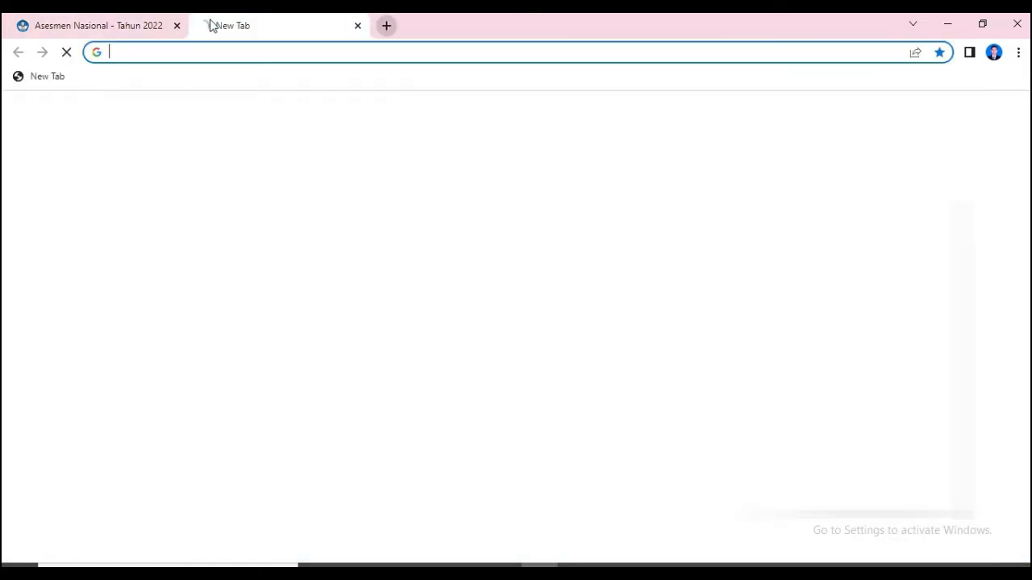
pyautogui.write('bio')
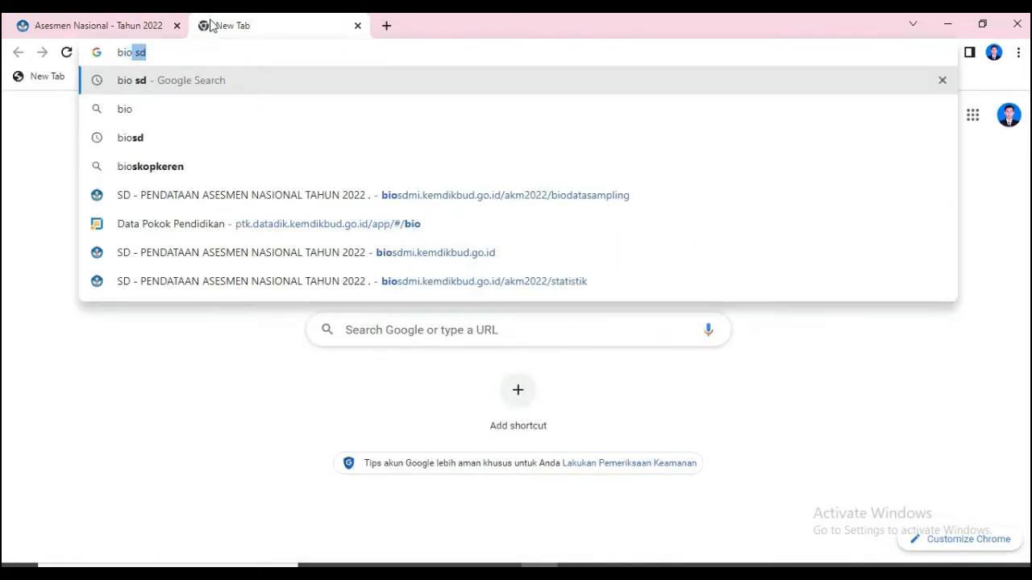
pyautogui.press('Return')
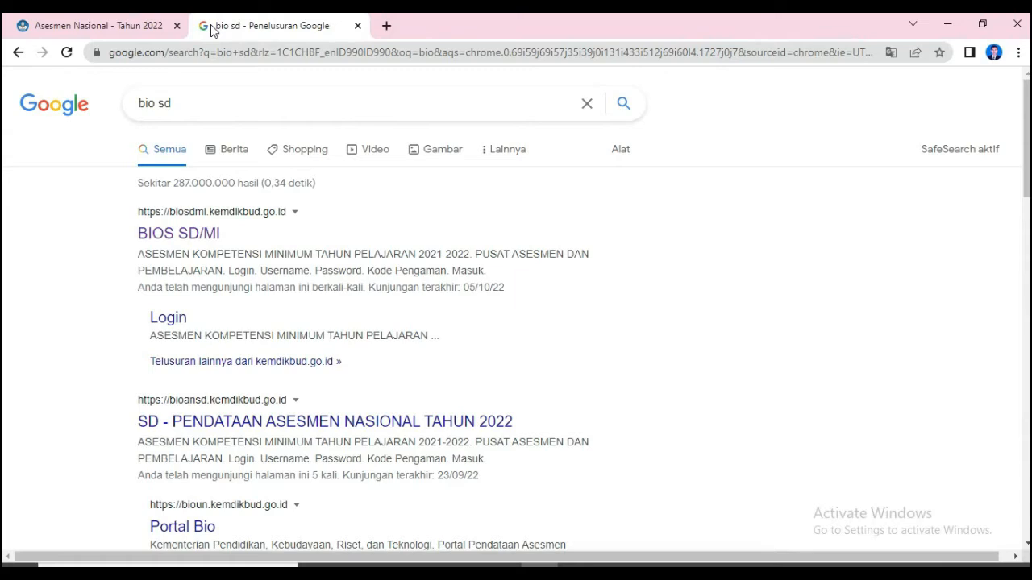
pyautogui.click(205, 230)
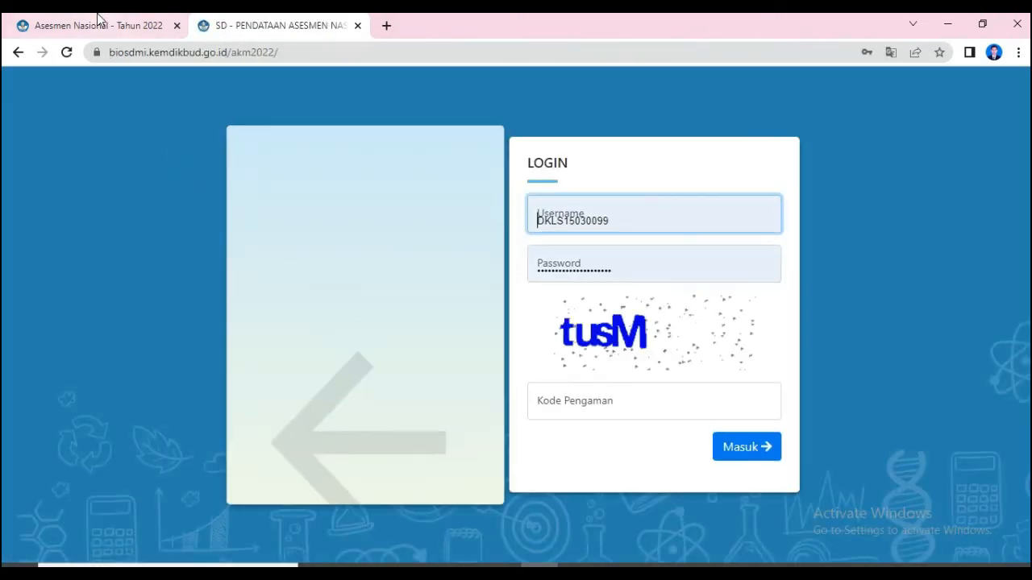
# - Check the Ambil Dari BIO-AN function on the ANBK biodata page, and log in to BIO SD/MI by entering its security code
pyautogui.click(99, 22)
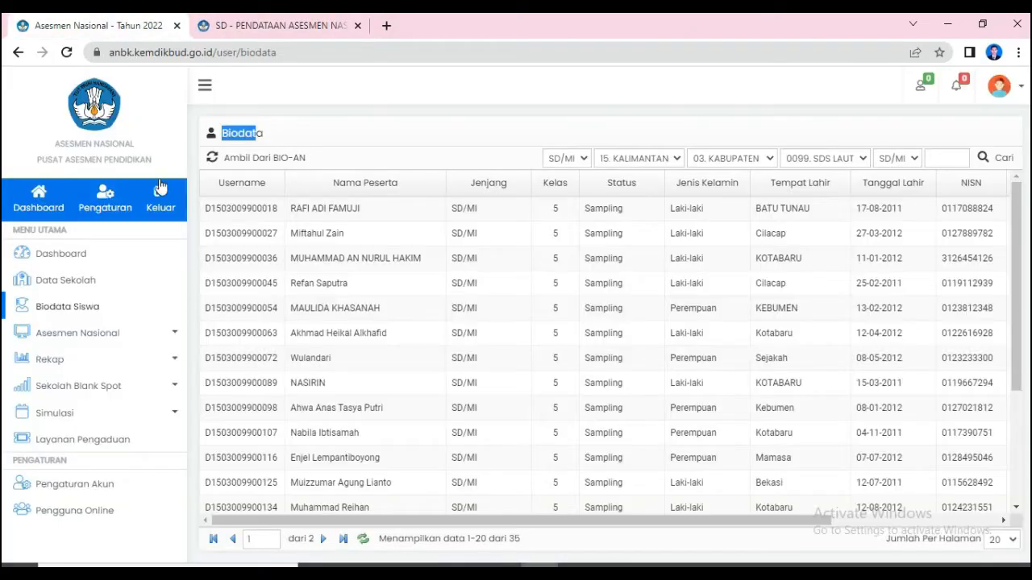
pyautogui.click(273, 161)
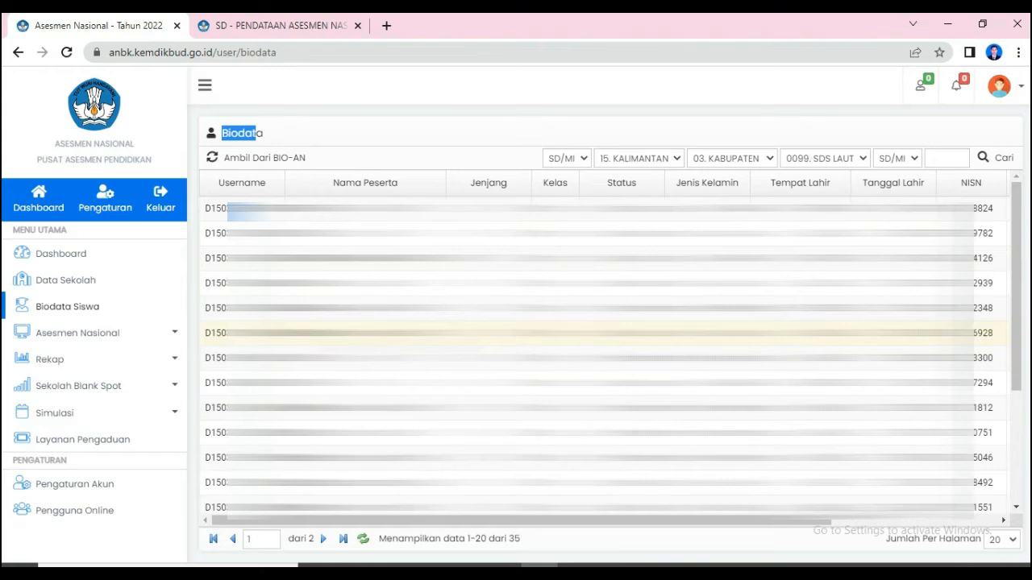
pyautogui.click(306, 25)
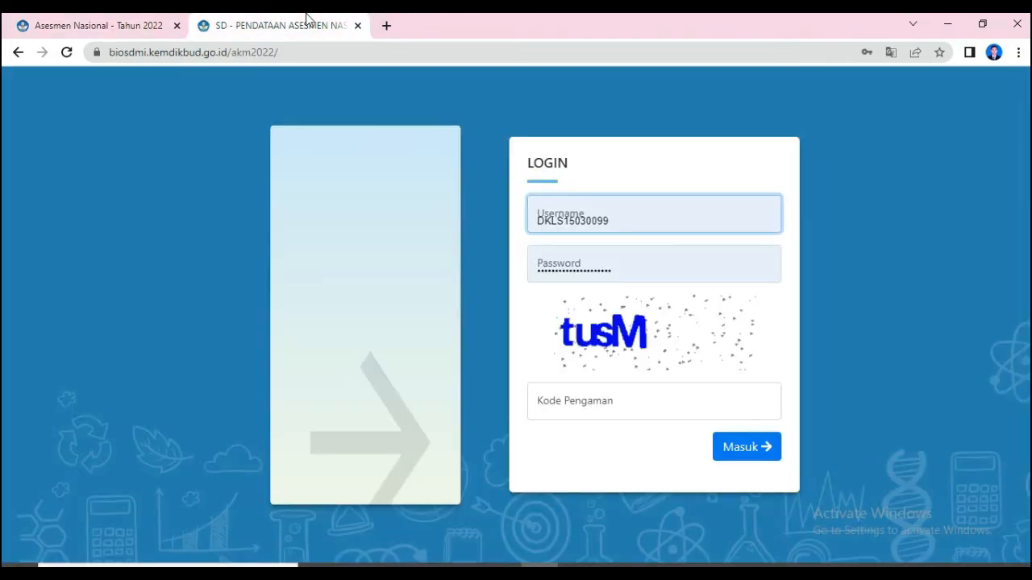
pyautogui.click(605, 409)
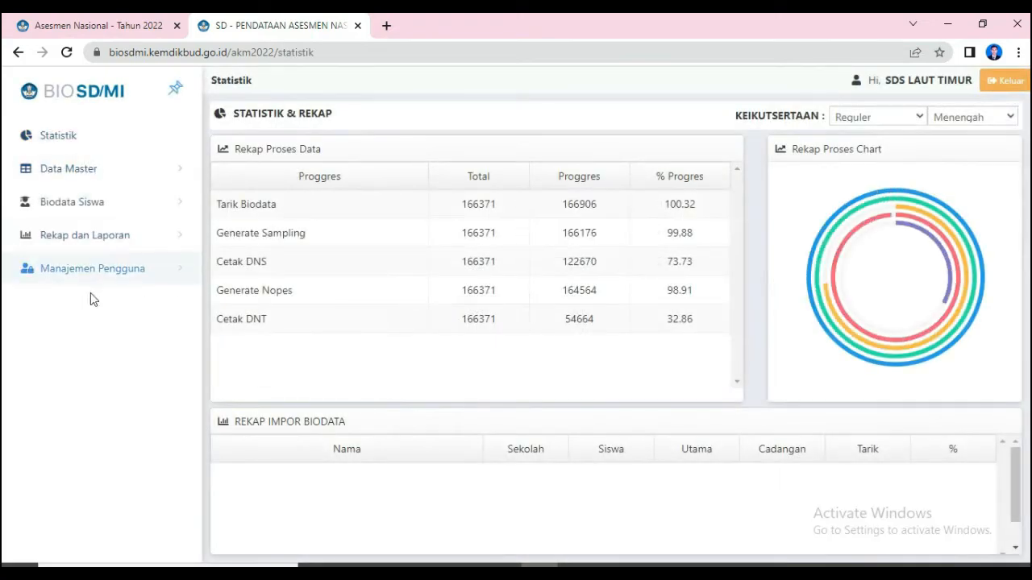
# - View the Biodata Peserta list under Biodata Siswa in BIO SD/MI, and open the Peserta Sampling list
pyautogui.click(76, 206)
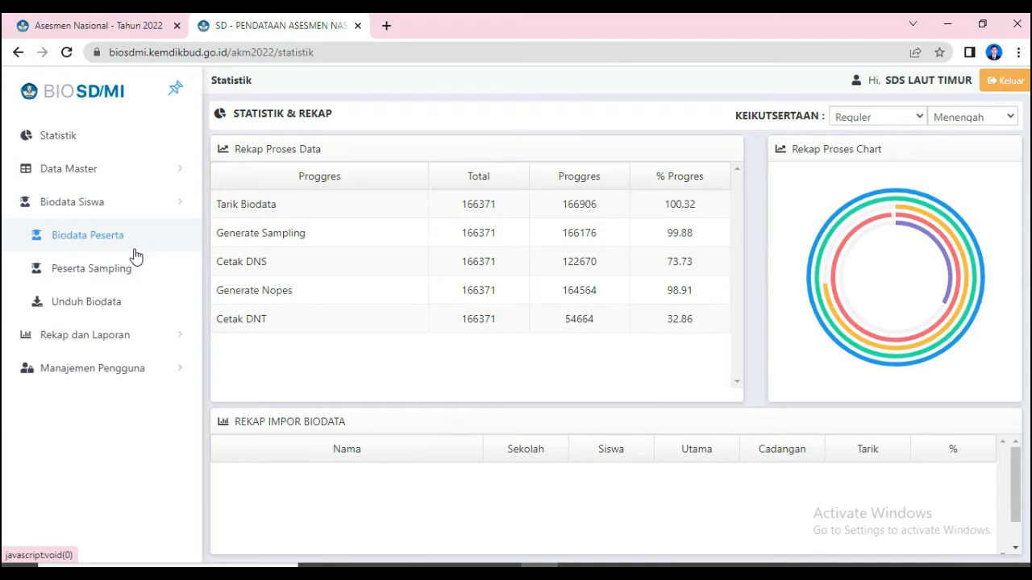
pyautogui.click(120, 26)
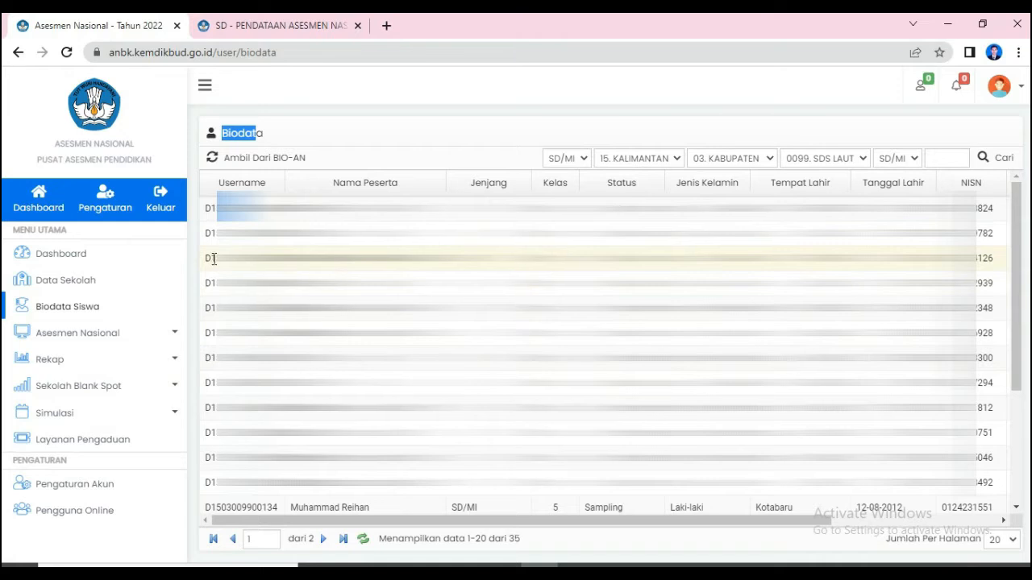
pyautogui.click(268, 28)
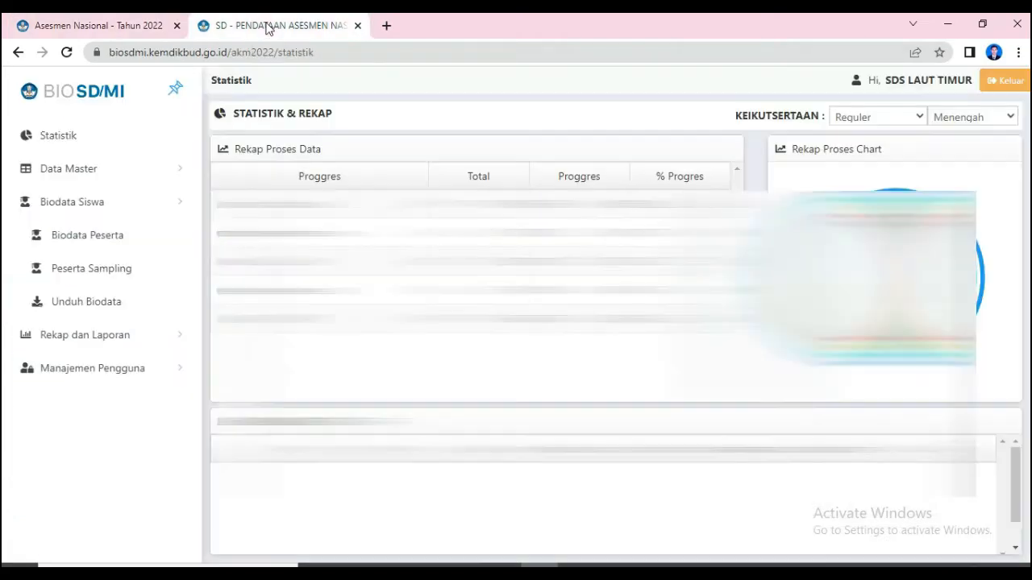
pyautogui.click(80, 239)
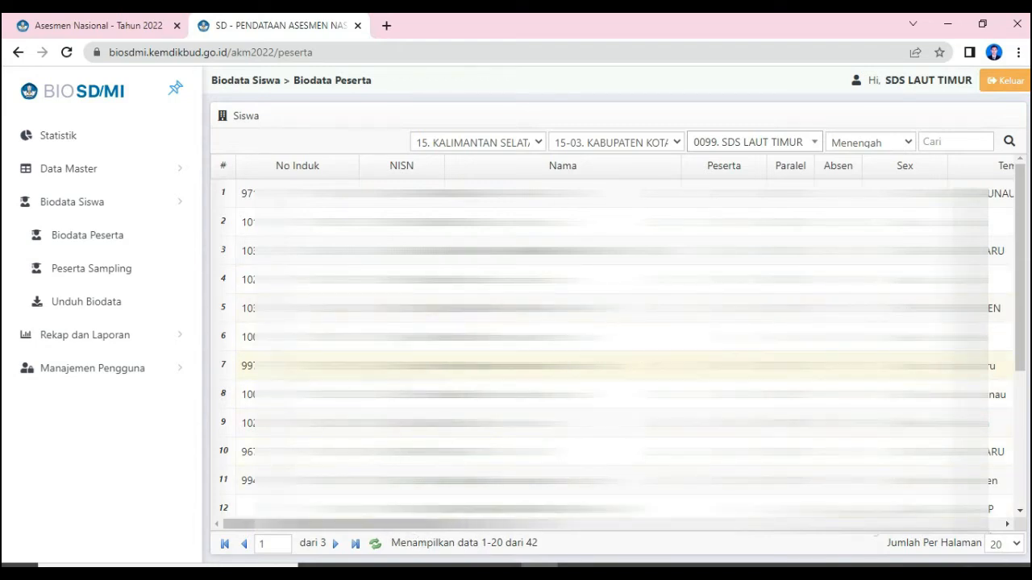
pyautogui.click(97, 273)
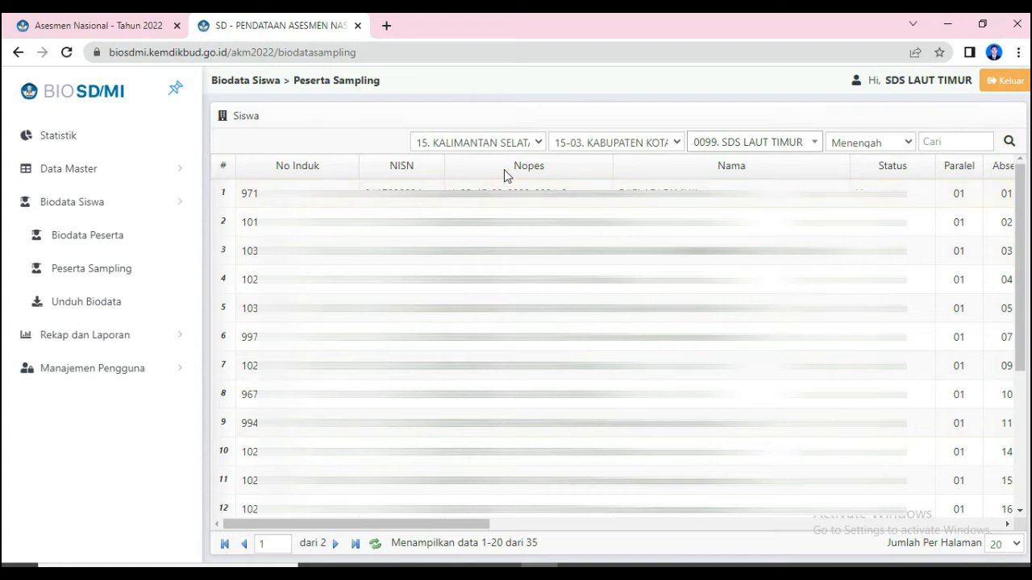
# - Compare the first participant's Nopes entry in Peserta Sampling with the corresponding entry in the ANBK Biodata list
pyautogui.moveTo(450, 192); pyautogui.dragTo(561, 194)
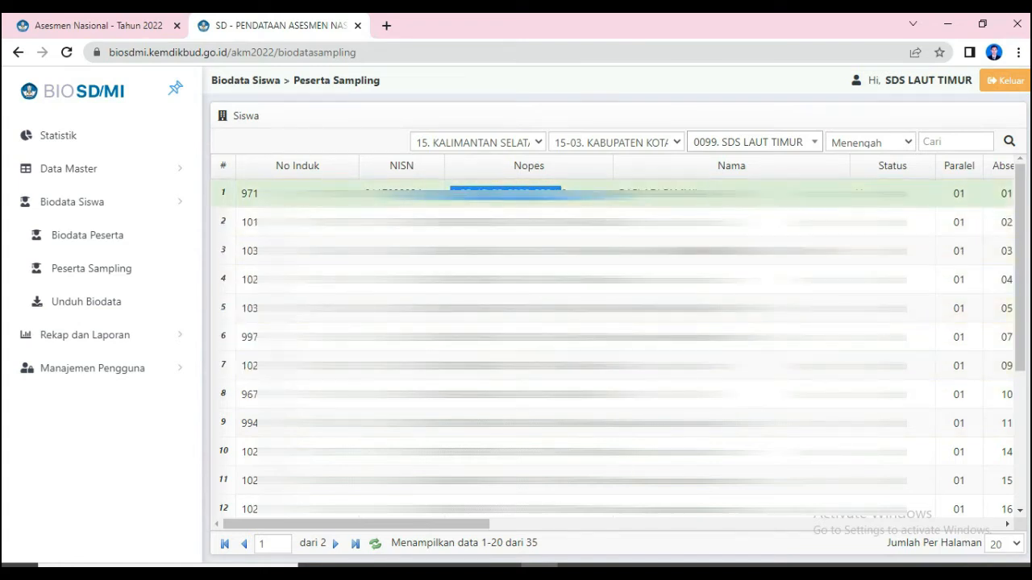
pyautogui.click(562, 194)
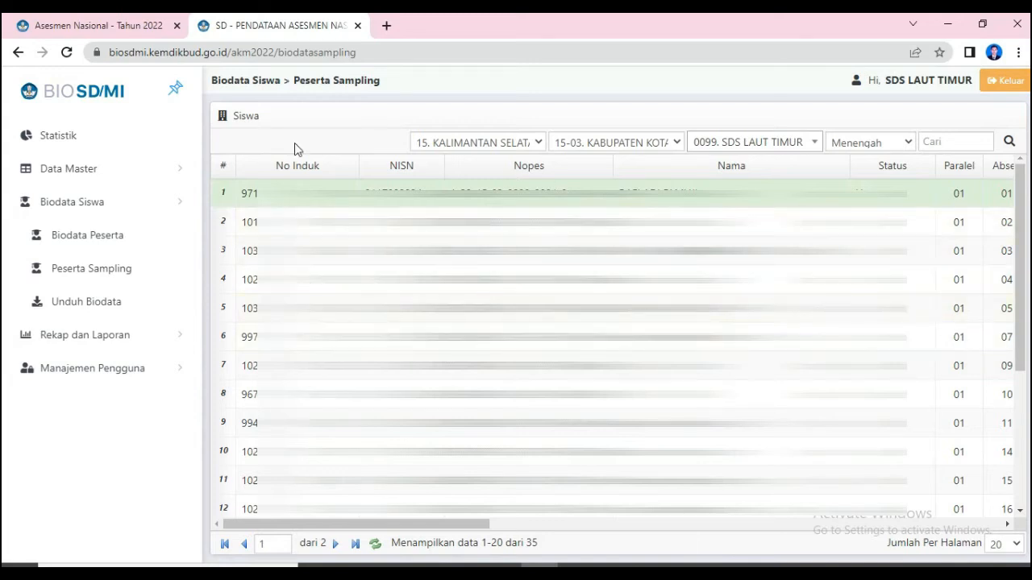
pyautogui.click(138, 25)
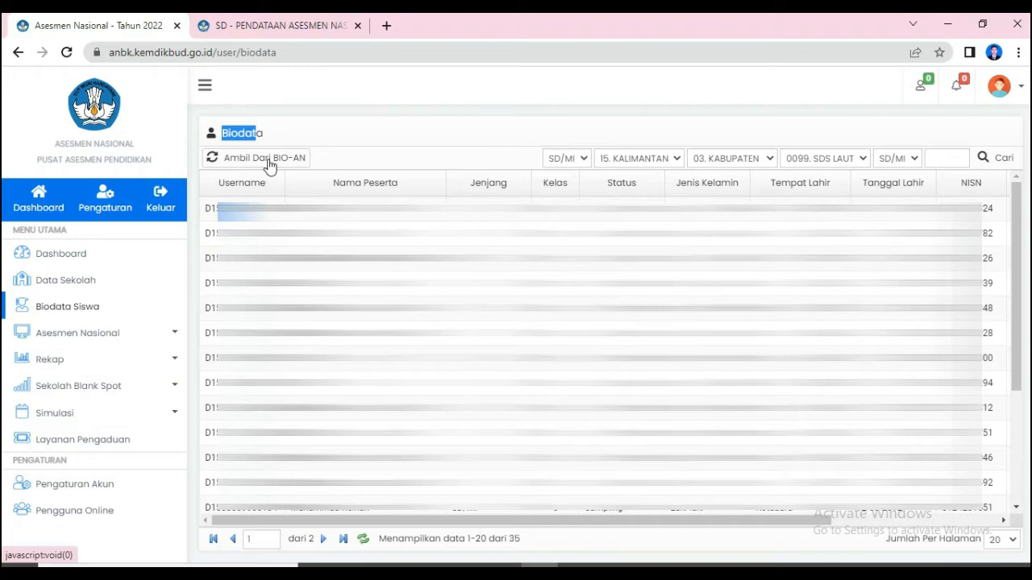
pyautogui.click(244, 133)
pyautogui.click(250, 23)
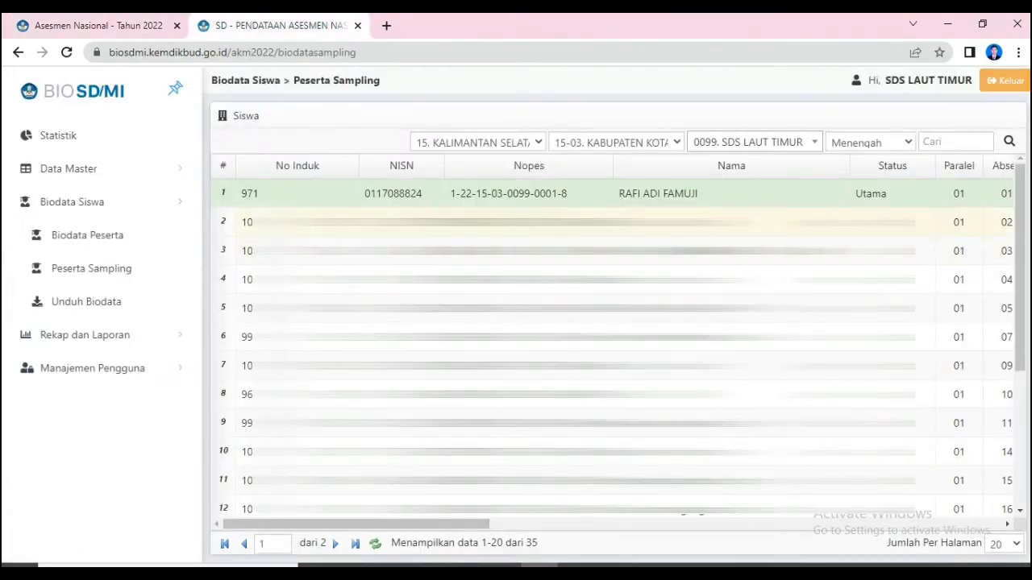
pyautogui.click(145, 22)
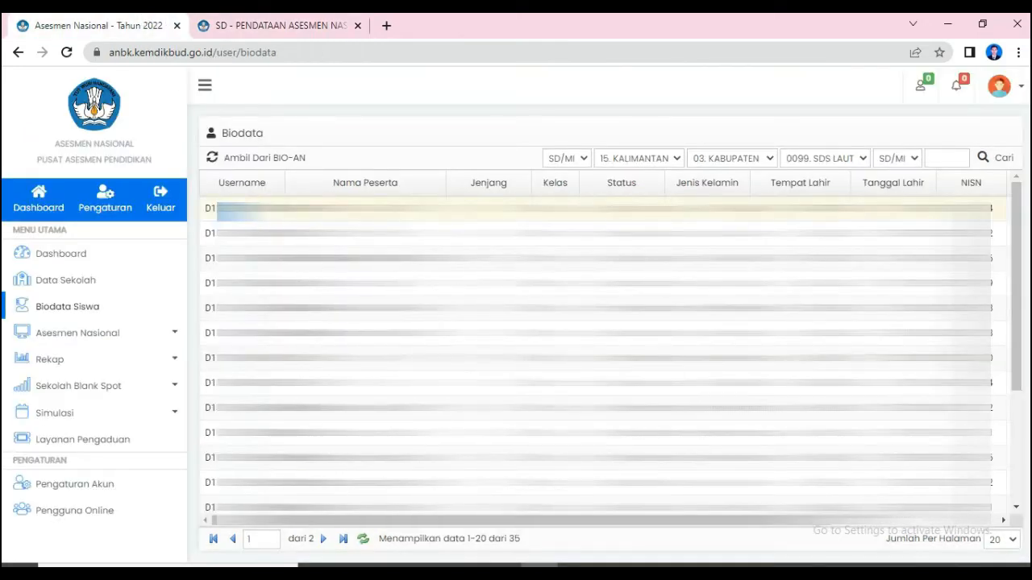
pyautogui.click(295, 25)
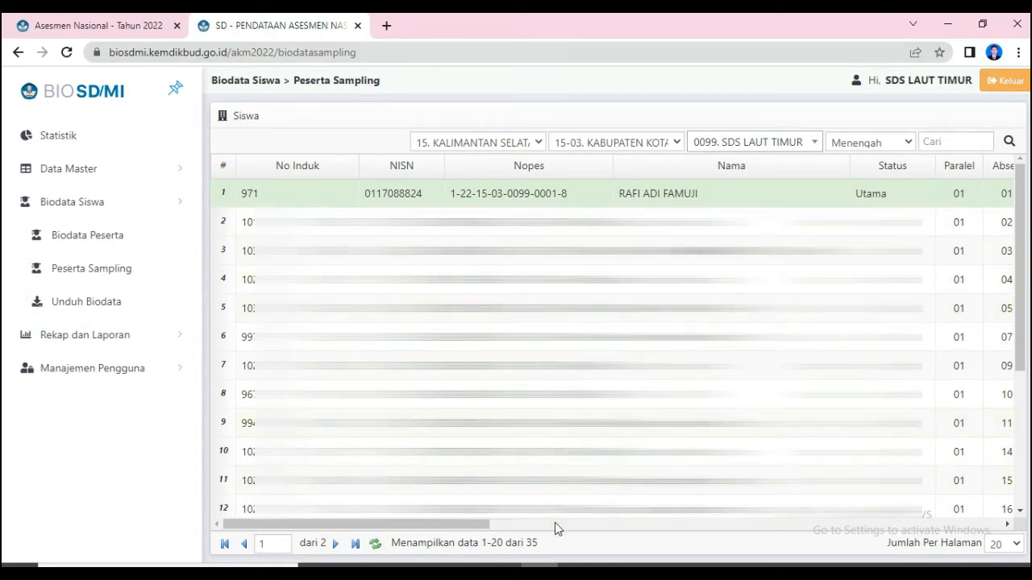
pyautogui.click(117, 20)
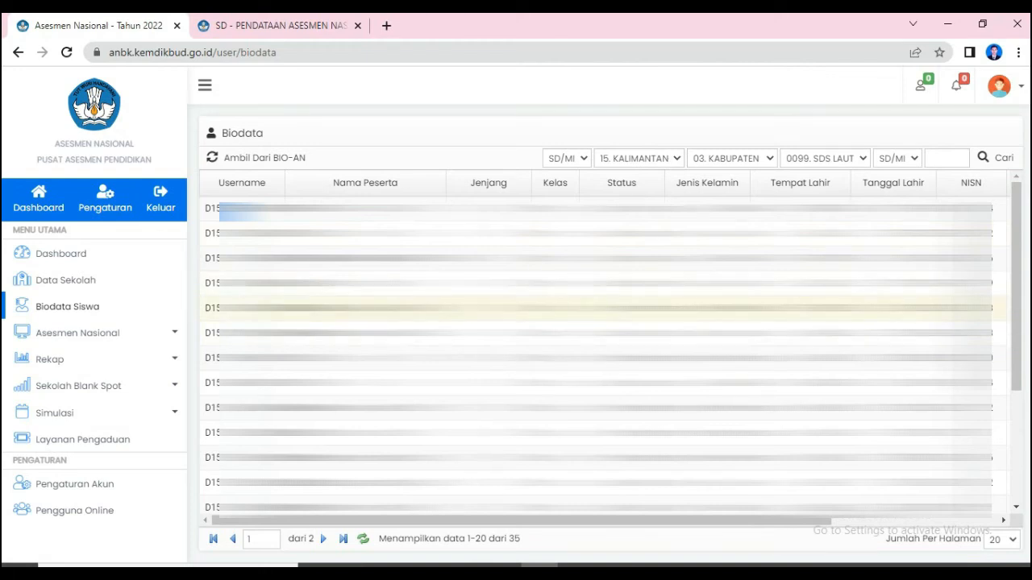
pyautogui.click(287, 24)
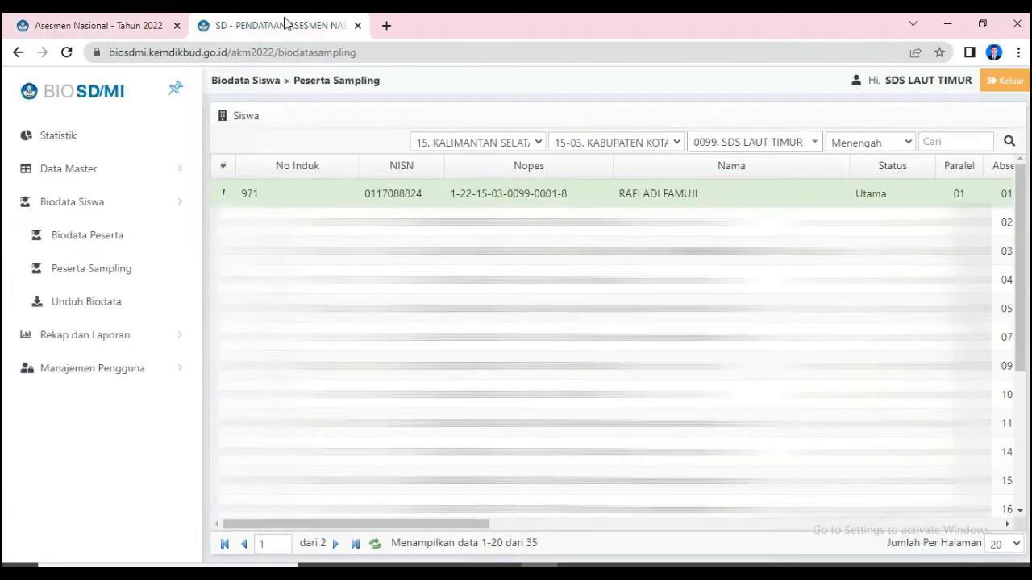
pyautogui.click(137, 29)
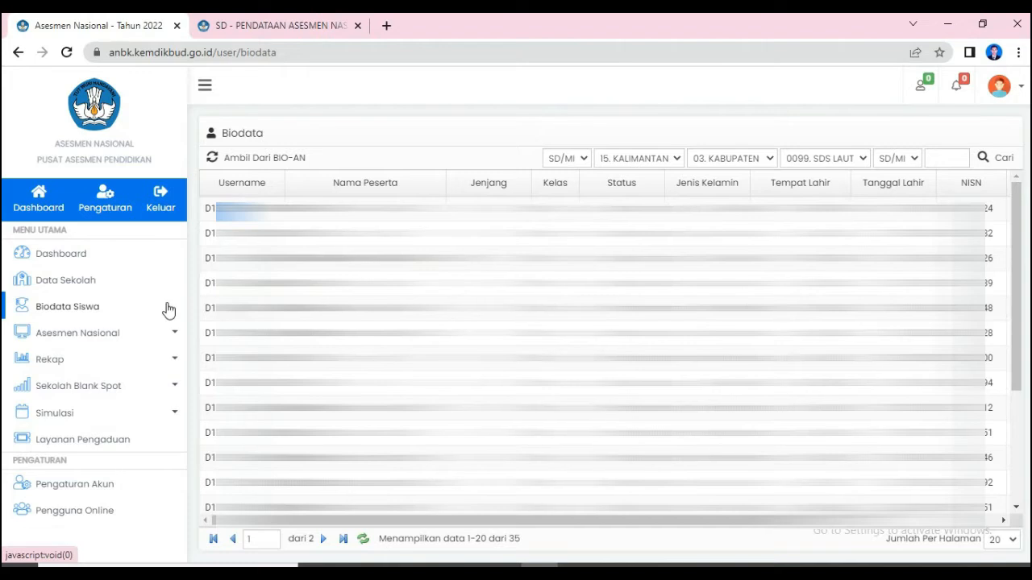
# - Open the Infrastruktur section of Data Sekolah and examine the computer lab ownership and client count fields
pyautogui.click(69, 286)
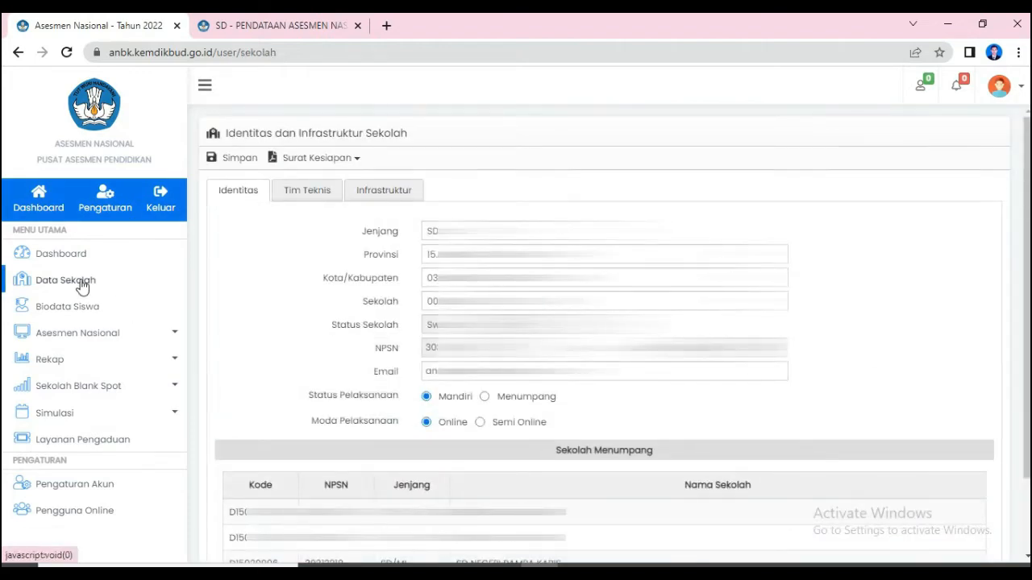
pyautogui.click(382, 193)
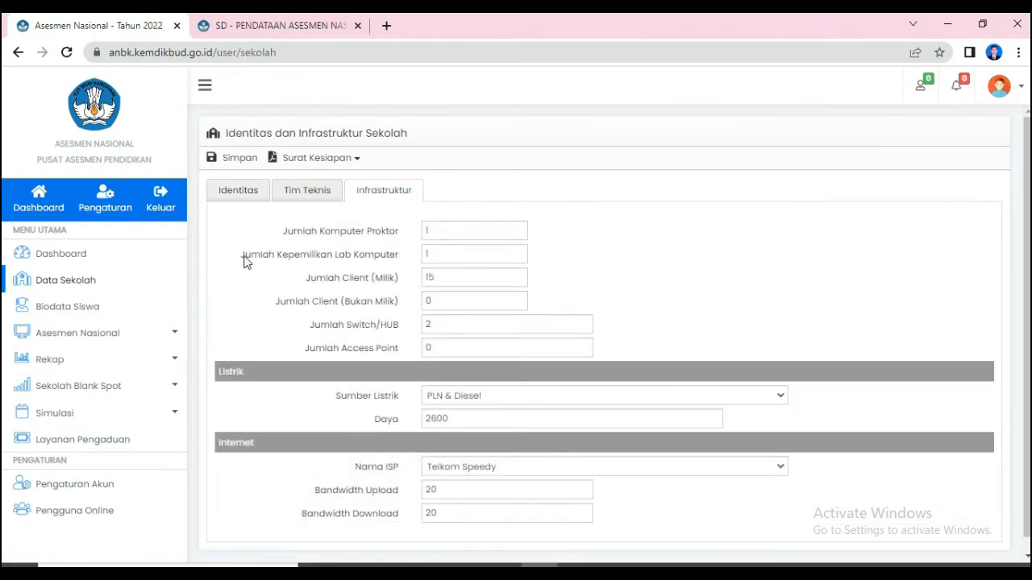
pyautogui.moveTo(245, 260); pyautogui.dragTo(400, 270)
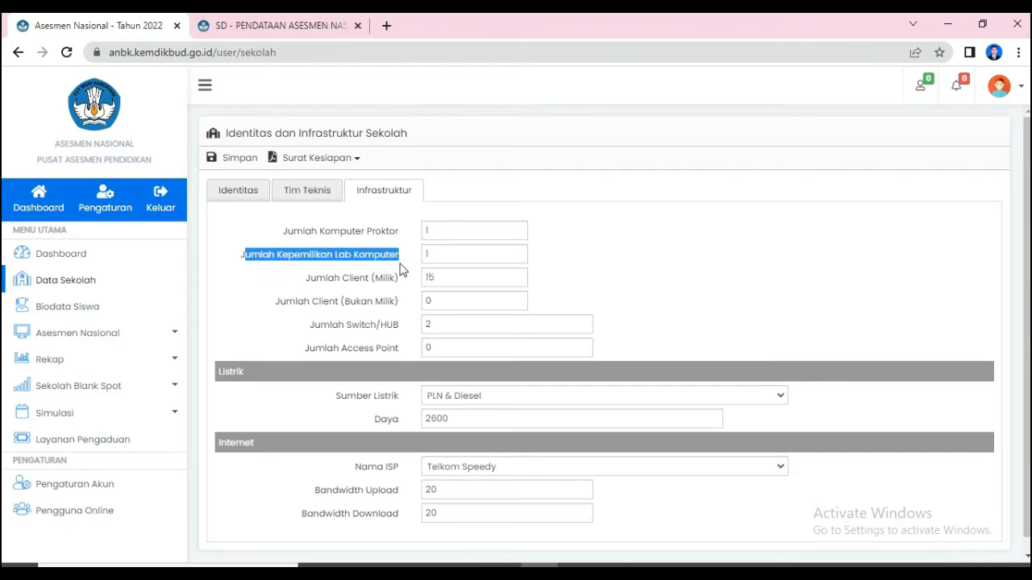
pyautogui.click(352, 282)
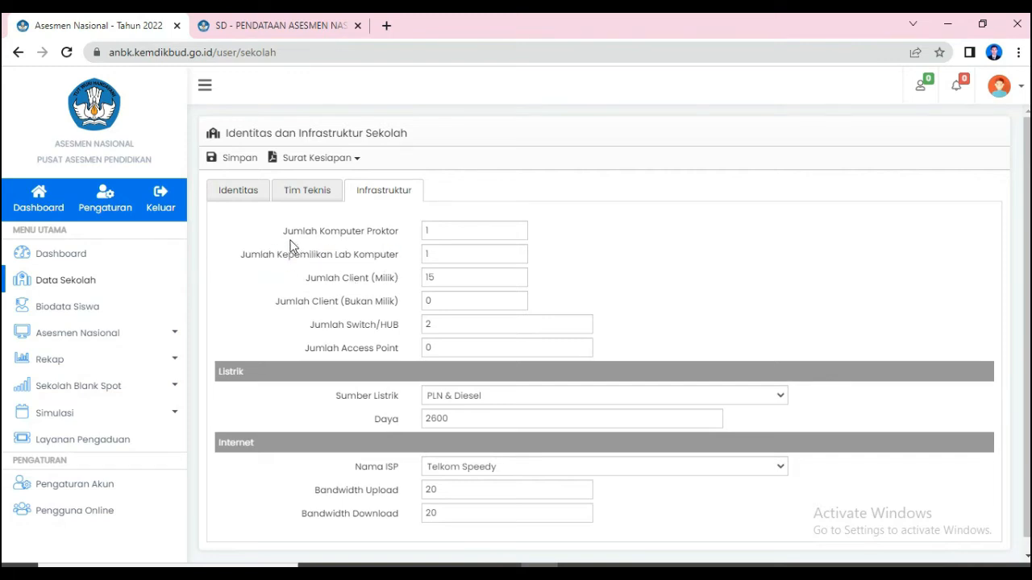
# - Examine the Jumlah Komputer Proktor and Jumlah Client (Milik) entries in the school's Infrastruktur data
pyautogui.moveTo(283, 232); pyautogui.dragTo(401, 240)
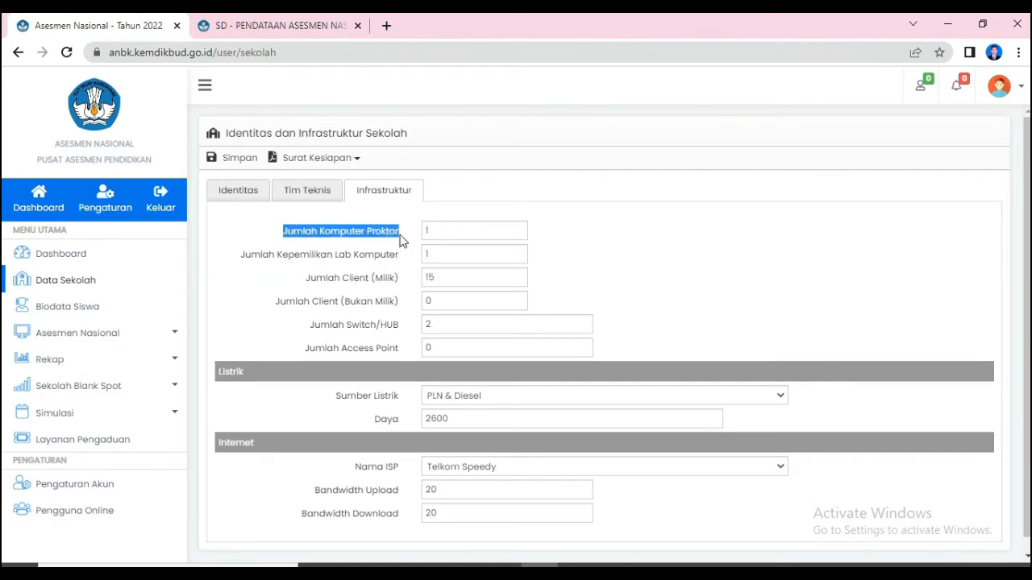
pyautogui.click(428, 230)
pyautogui.press('BackSpace')
pyautogui.write('1')
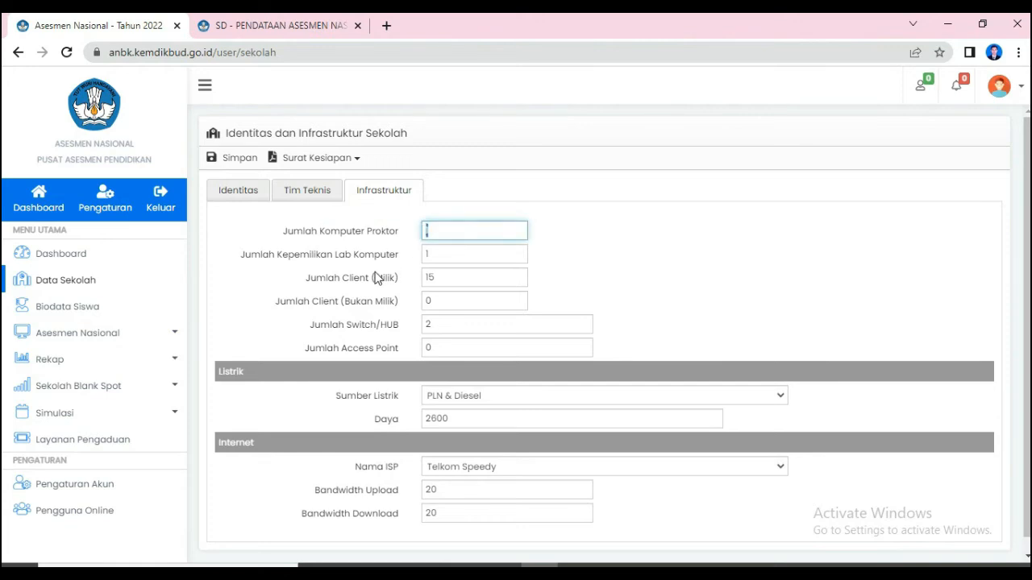
pyautogui.moveTo(447, 279); pyautogui.dragTo(427, 279)
pyautogui.click(441, 280)
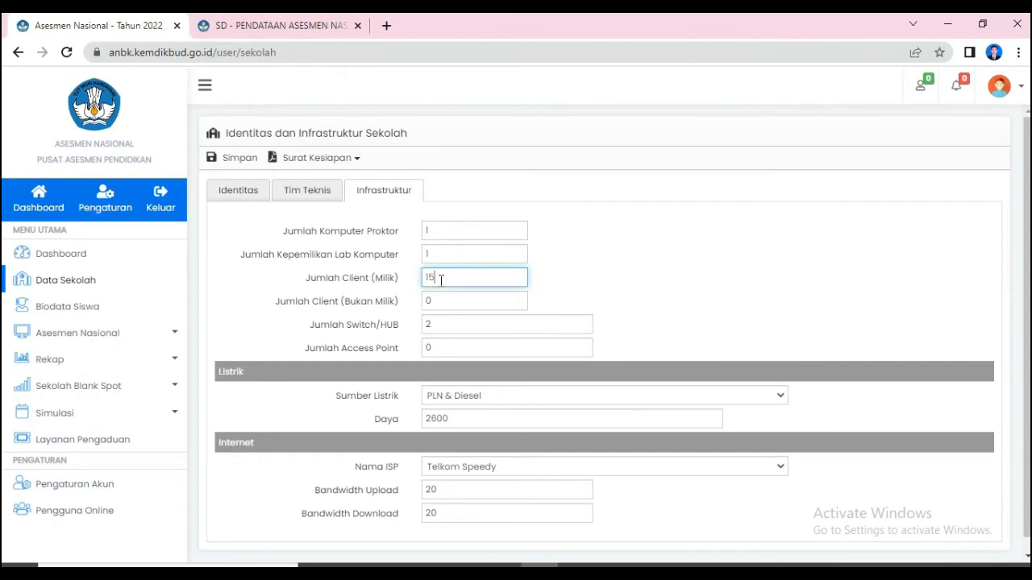
pyautogui.moveTo(284, 232); pyautogui.dragTo(425, 233)
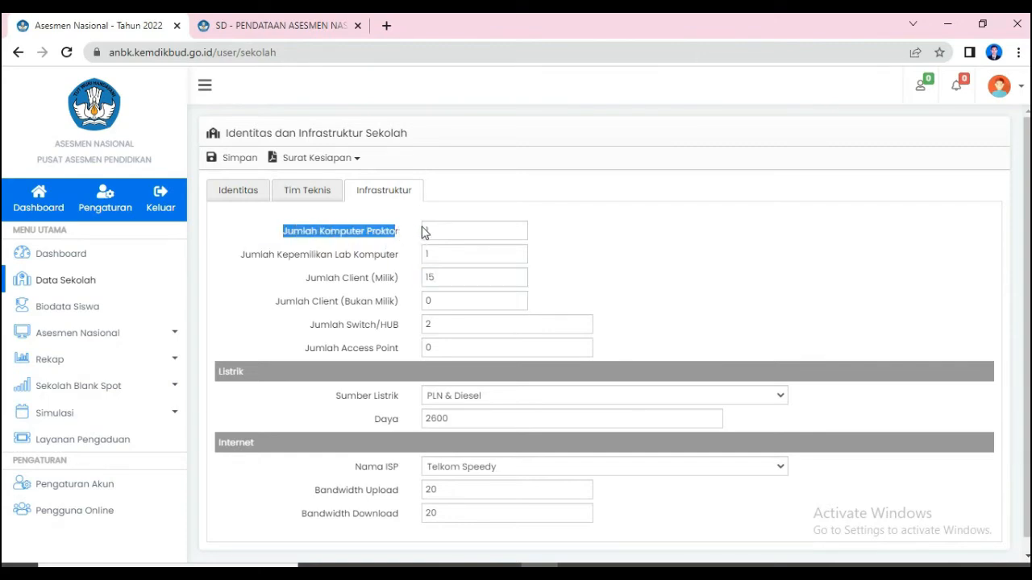
pyautogui.click(428, 230)
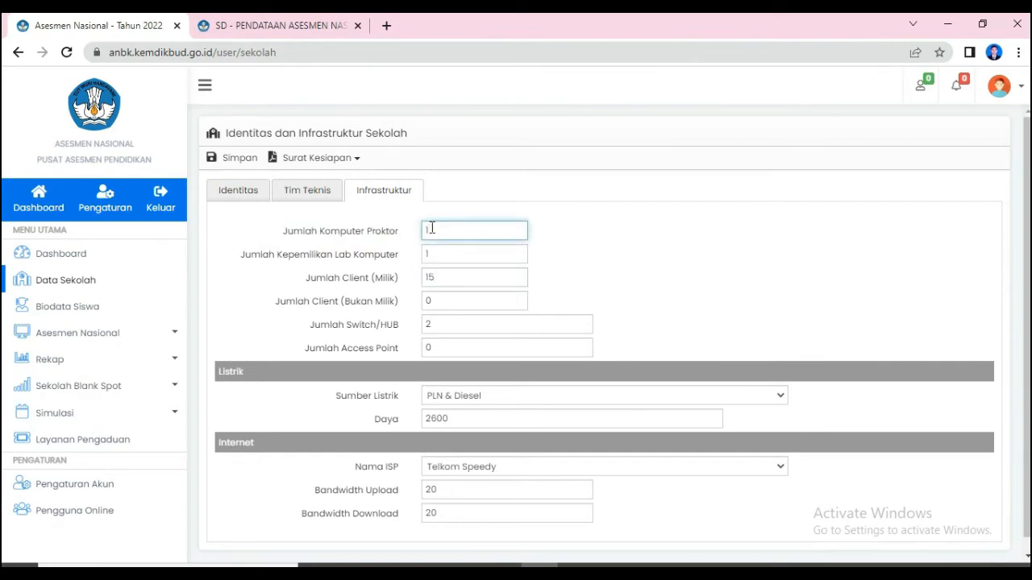
pyautogui.click(456, 280)
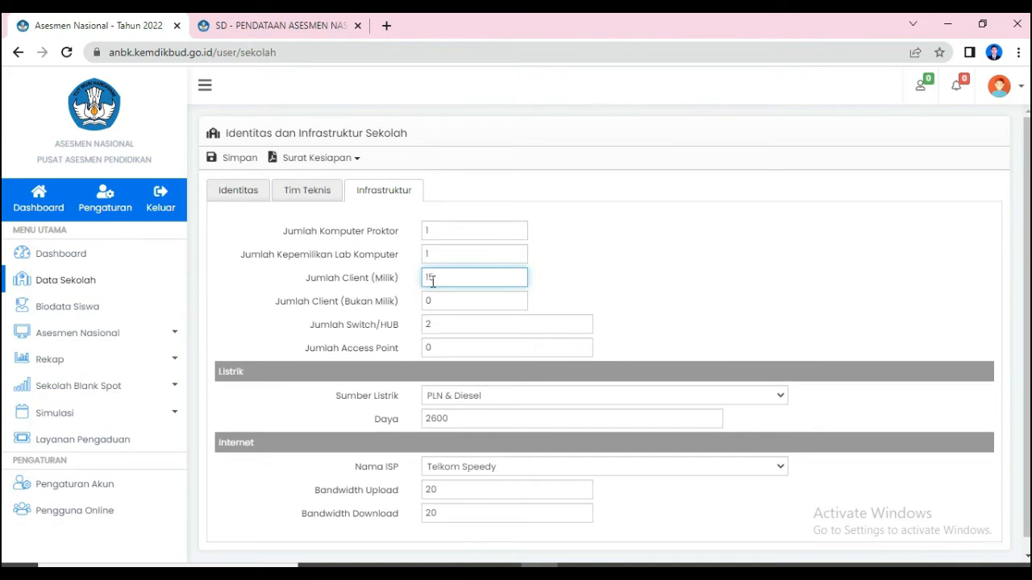
pyautogui.click(427, 230)
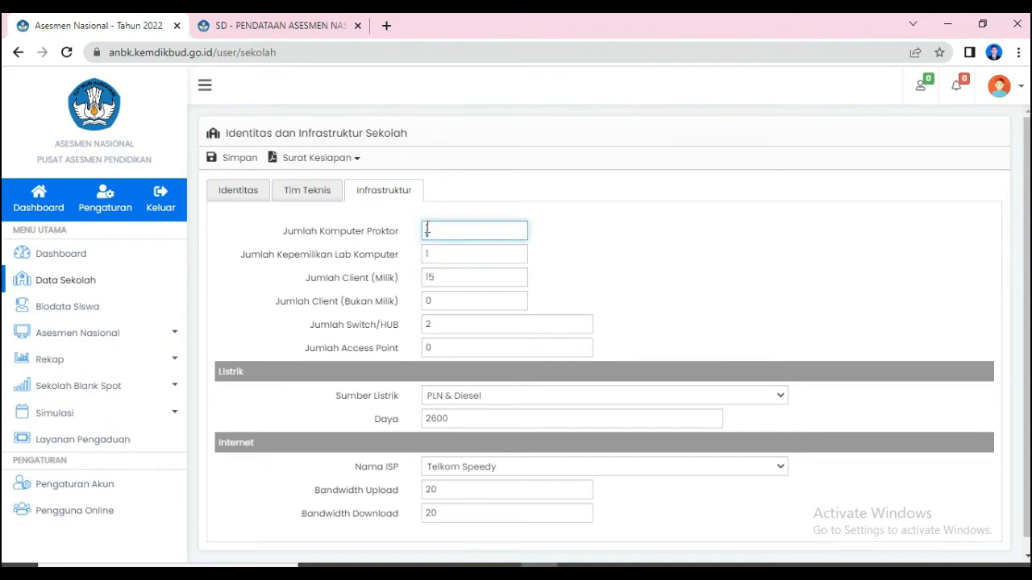
pyautogui.click(442, 280)
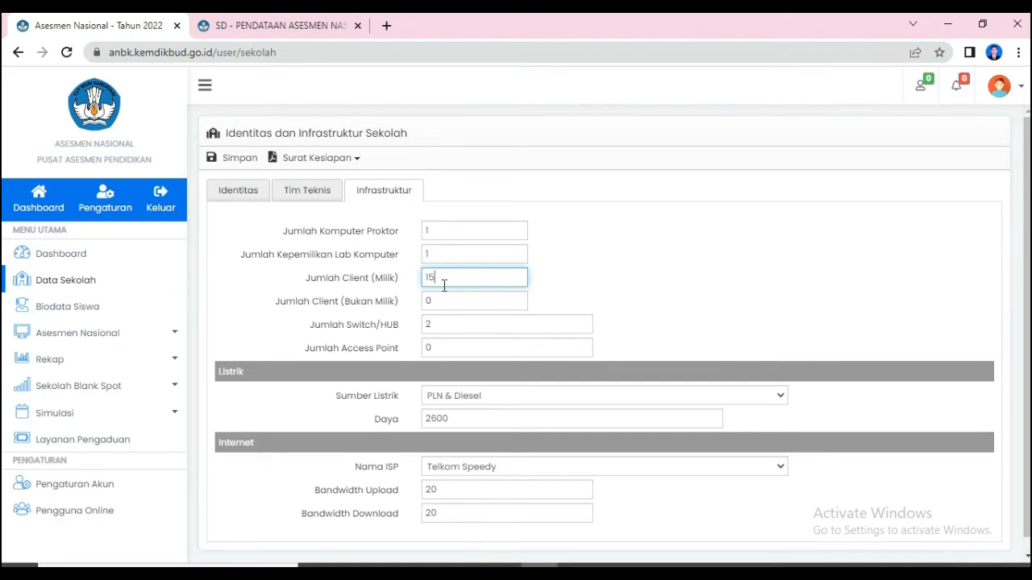
pyautogui.moveTo(438, 279); pyautogui.dragTo(427, 278)
pyautogui.click(439, 282)
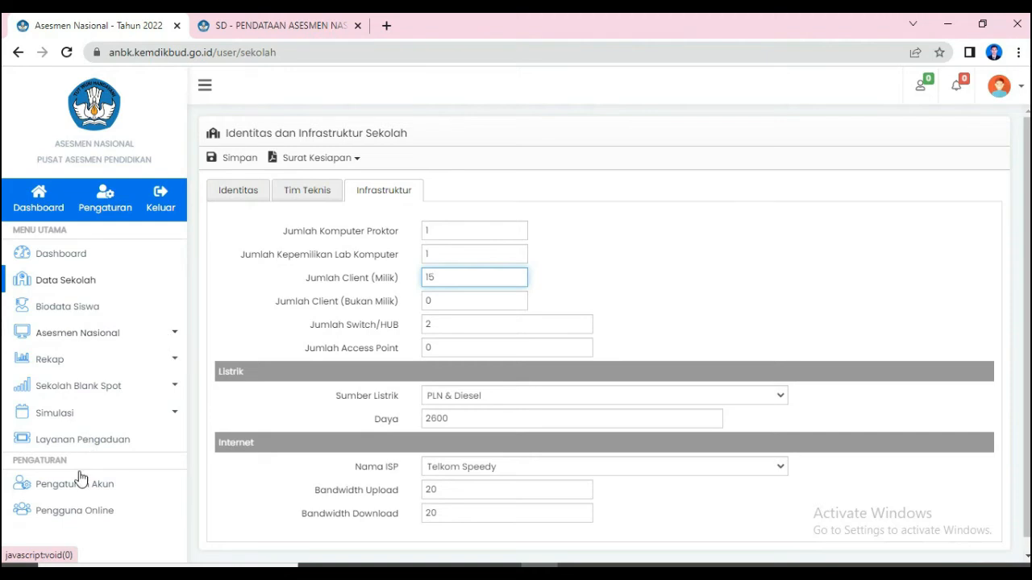
# - Open Pengaturan Sesi under Asesmen Nasional and show 100 participants per page in Data Sesi
pyautogui.click(96, 345)
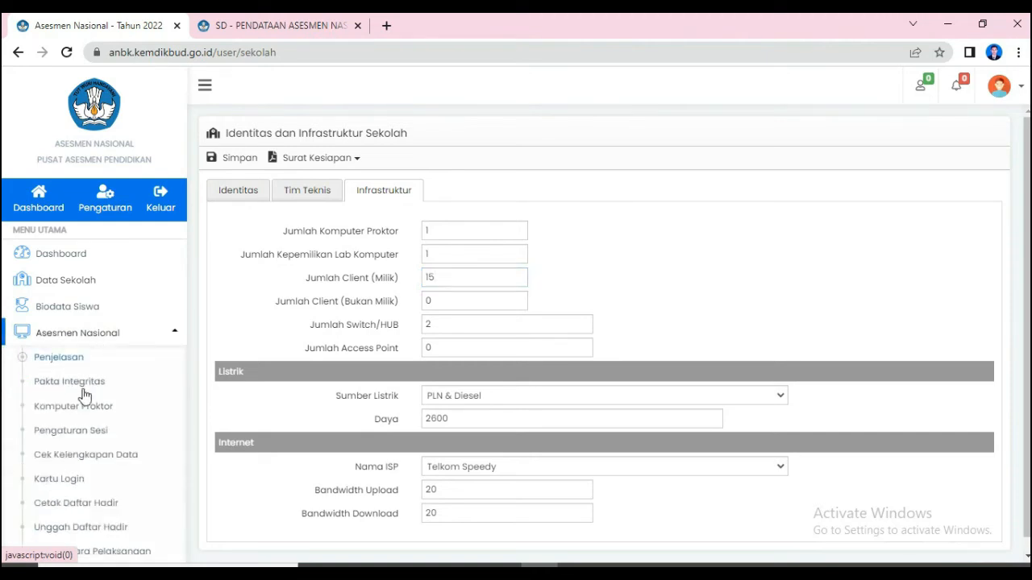
pyautogui.click(78, 436)
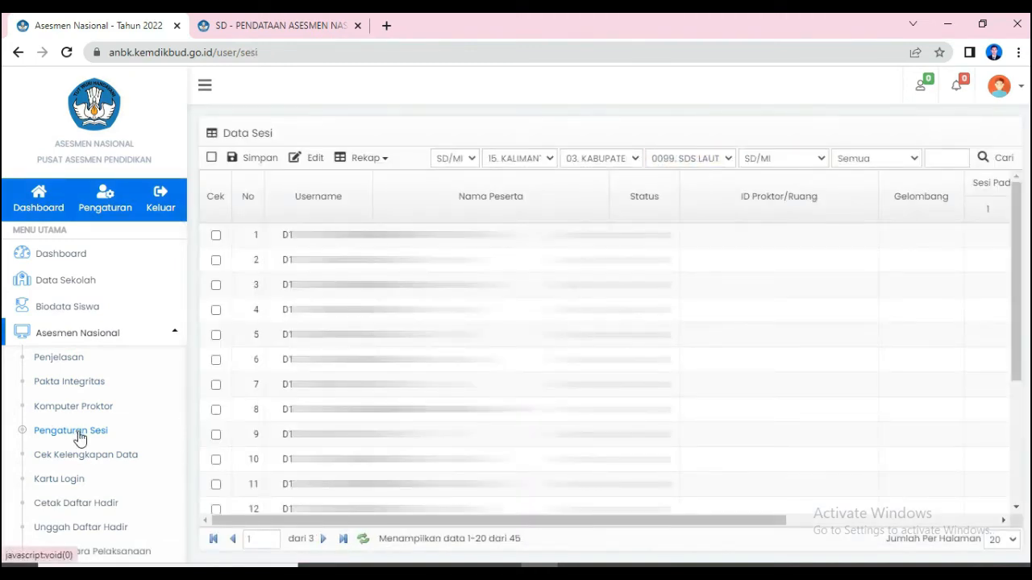
pyautogui.moveTo(541, 521); pyautogui.dragTo(691, 525)
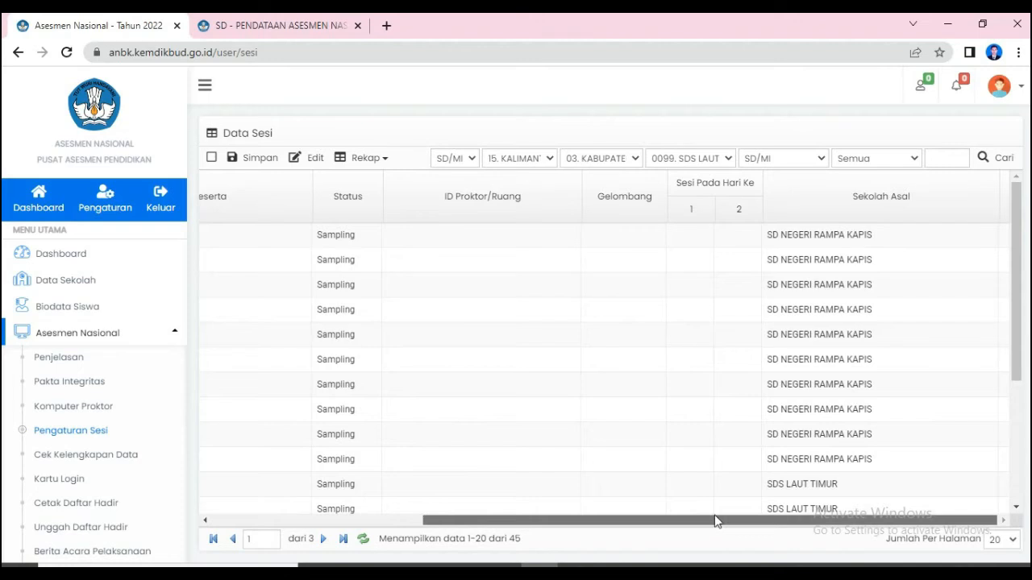
pyautogui.moveTo(1016, 316); pyautogui.dragTo(1030, 354)
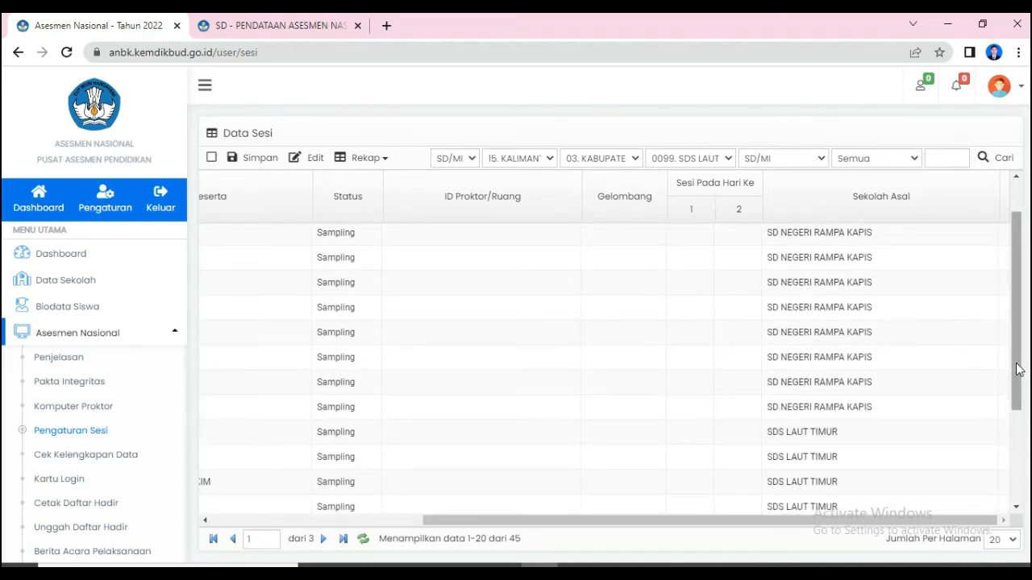
pyautogui.moveTo(897, 523)
pyautogui.mouseDown()
pyautogui.moveTo(805, 523)
pyautogui.moveTo(897, 523)
pyautogui.mouseUp()
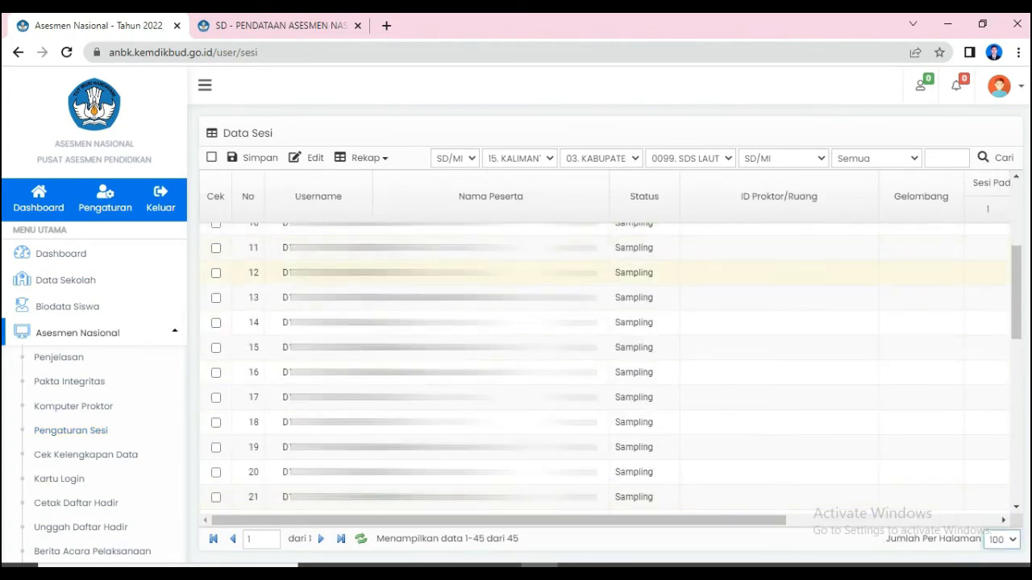
# - Examine the Sekolah Asal column to tell which school the participants listed in Data Sesi belong to
pyautogui.moveTo(512, 524); pyautogui.dragTo(729, 527)
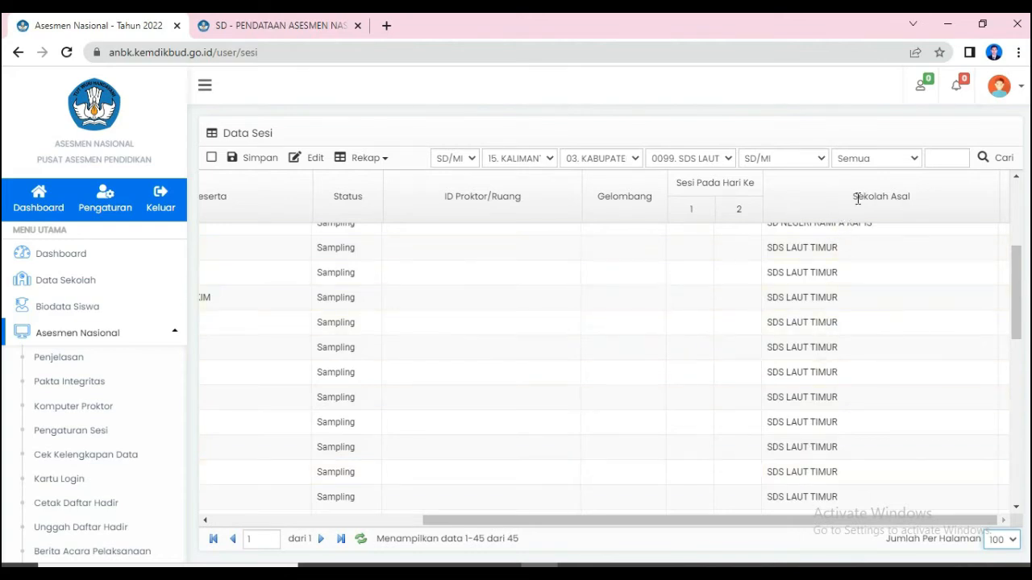
pyautogui.moveTo(852, 197); pyautogui.dragTo(915, 204)
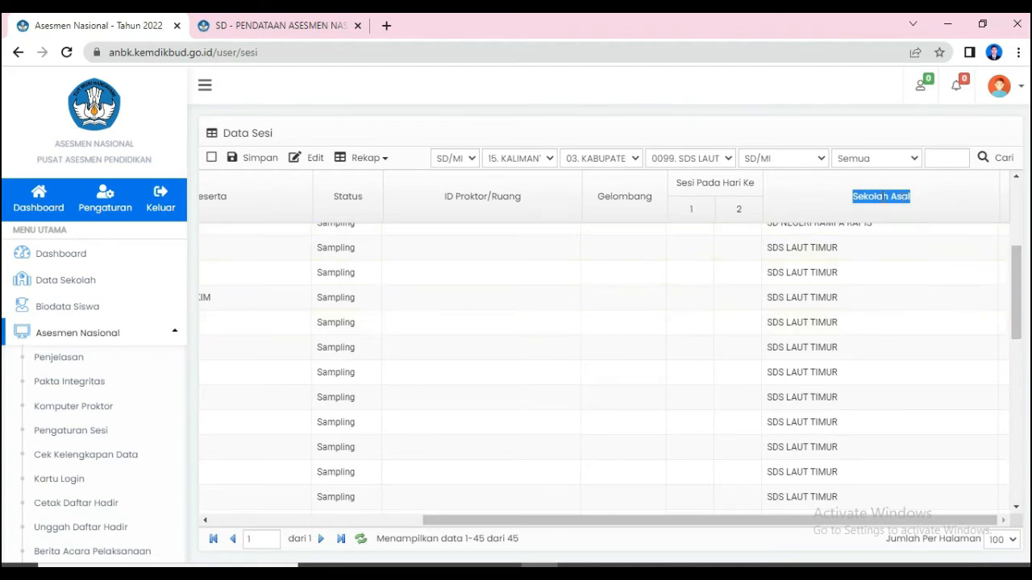
pyautogui.click(882, 197)
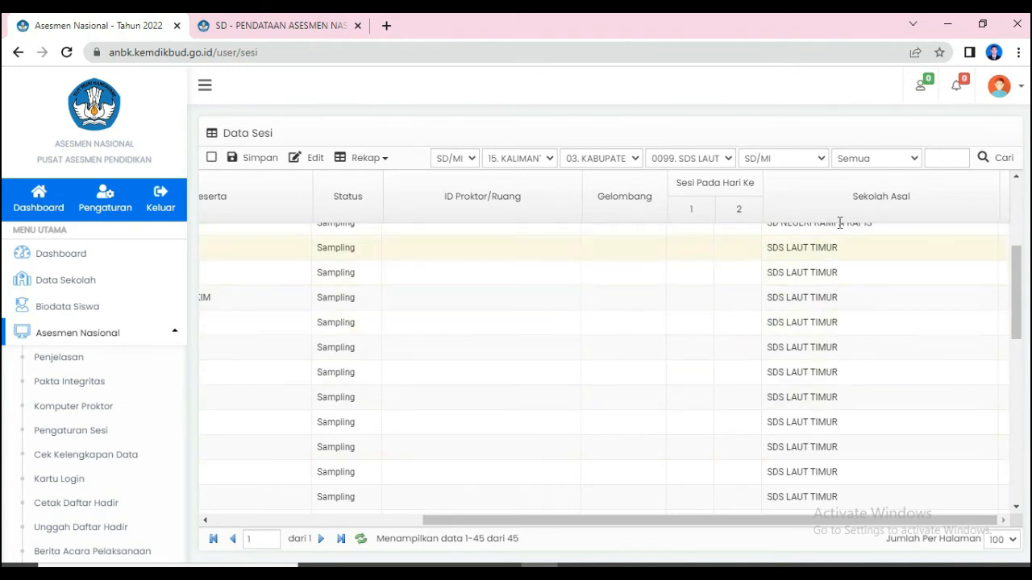
pyautogui.moveTo(846, 202); pyautogui.dragTo(910, 194)
pyautogui.moveTo(1015, 290); pyautogui.dragTo(1014, 332)
pyautogui.click(827, 245)
pyautogui.tripleClick(827, 244)
pyautogui.moveTo(706, 528); pyautogui.dragTo(497, 532)
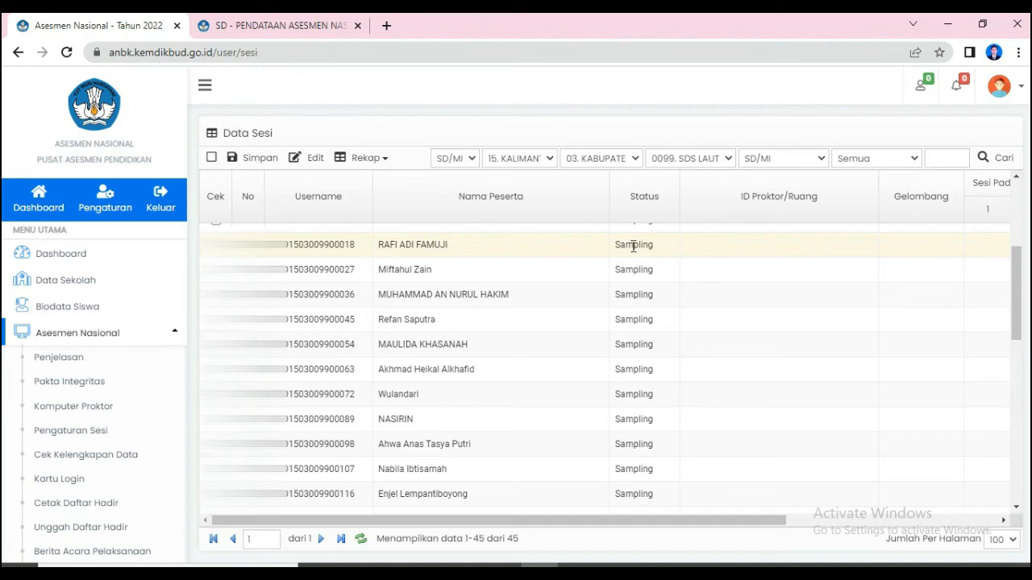
# - Assign the first SDS LAUT TIMUR participant (row 11) the available proctor ID, Gelombang 1, and session 1 on both days
pyautogui.moveTo(680, 522); pyautogui.dragTo(822, 543)
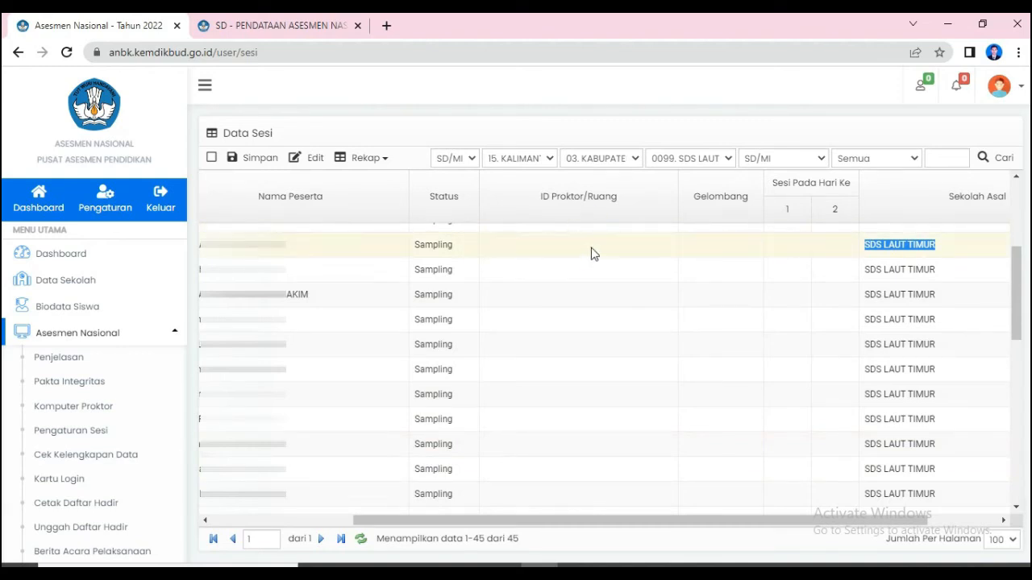
pyautogui.click(645, 248)
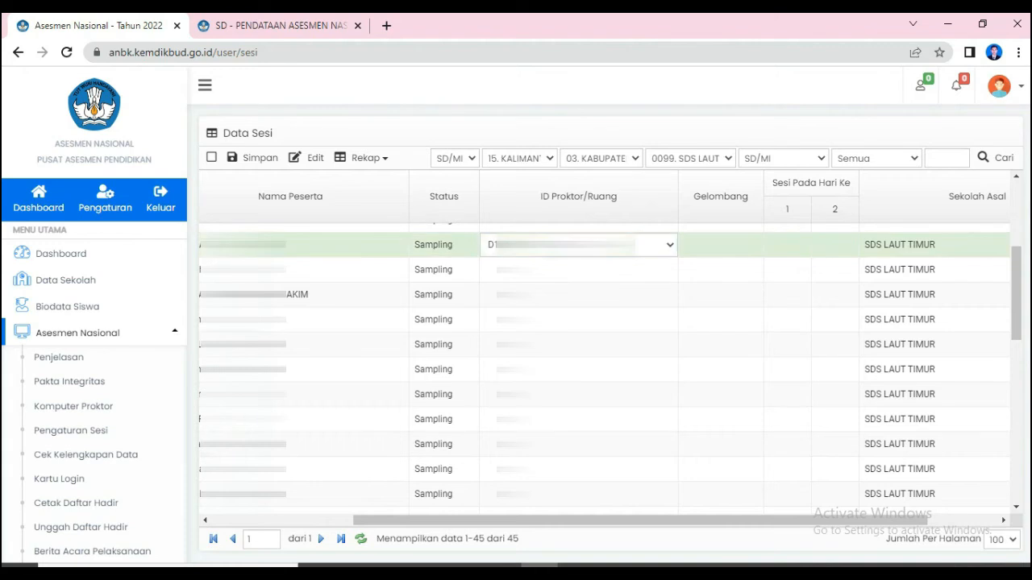
pyautogui.click(649, 246)
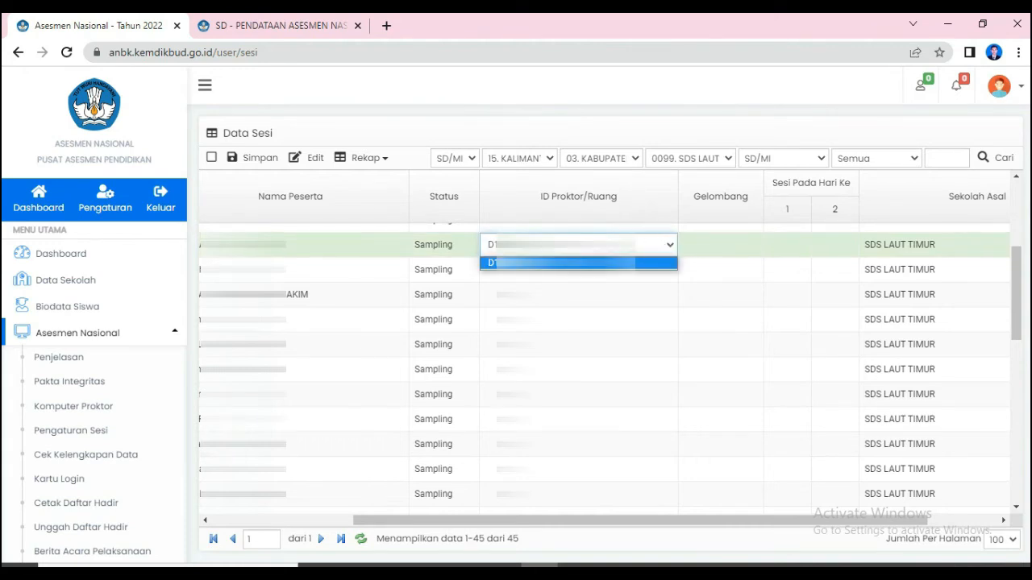
pyautogui.click(613, 264)
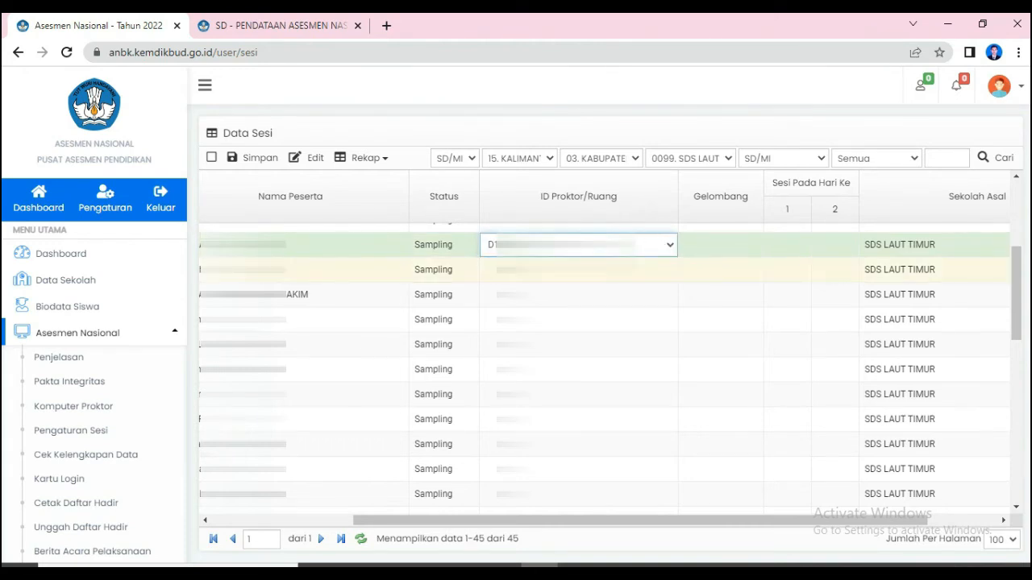
pyautogui.click(747, 250)
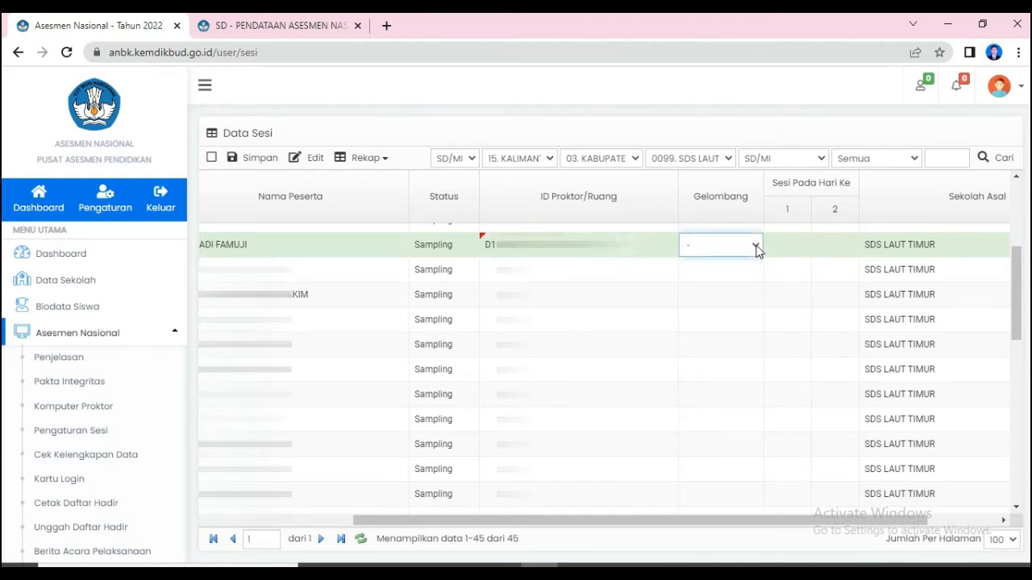
pyautogui.click(757, 250)
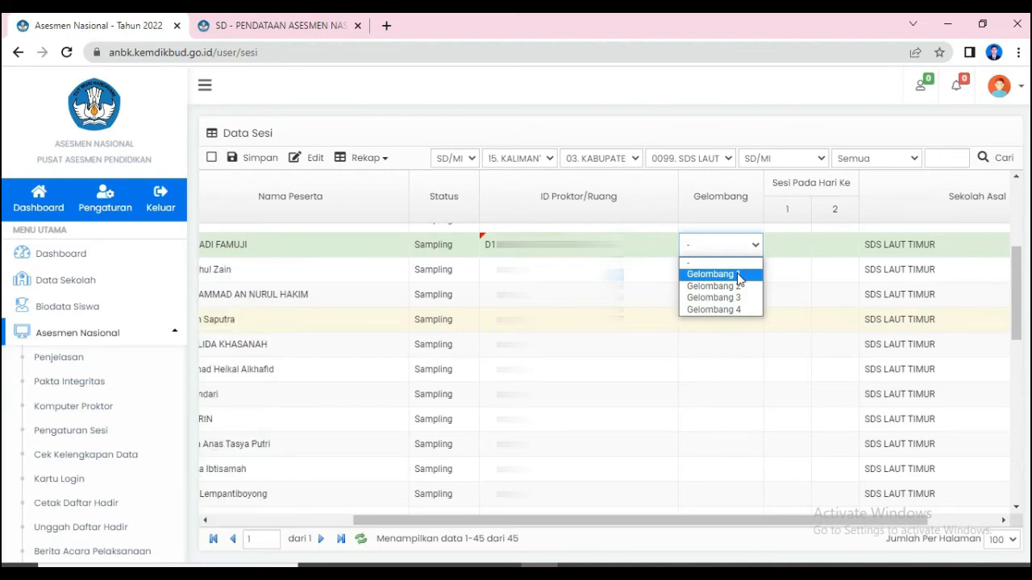
pyautogui.click(737, 275)
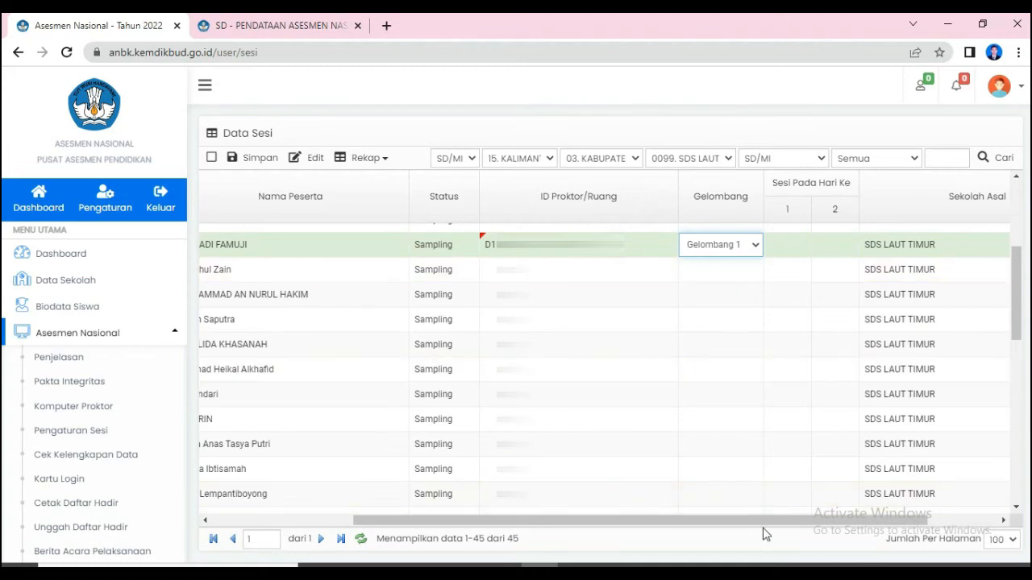
pyautogui.moveTo(763, 524); pyautogui.dragTo(814, 525)
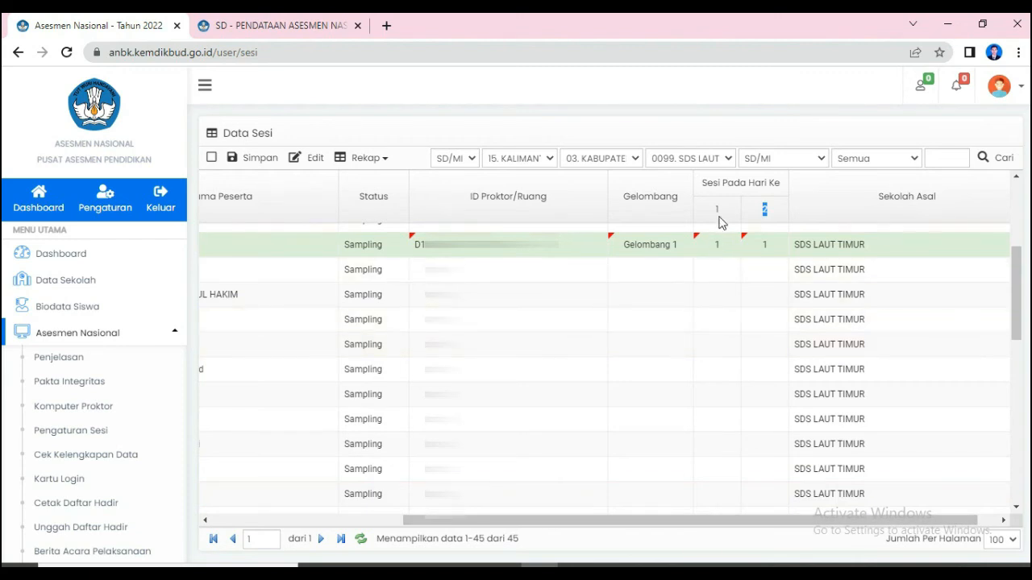
pyautogui.click(772, 249)
# - Review the two Sesi Pada Hari Ke columns and the ID Proktor/Ruang choices for the row 11 participant
pyautogui.doubleClick(716, 211)
pyautogui.doubleClick(766, 211)
pyautogui.doubleClick(717, 212)
pyautogui.doubleClick(764, 211)
pyautogui.click(724, 212)
pyautogui.click(574, 250)
pyautogui.click(584, 254)
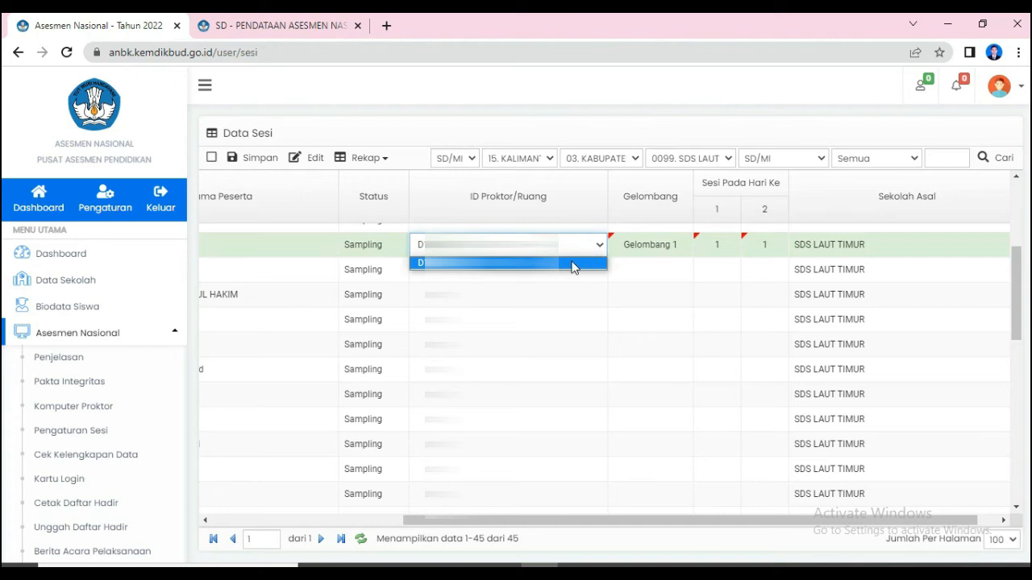
pyautogui.click(570, 265)
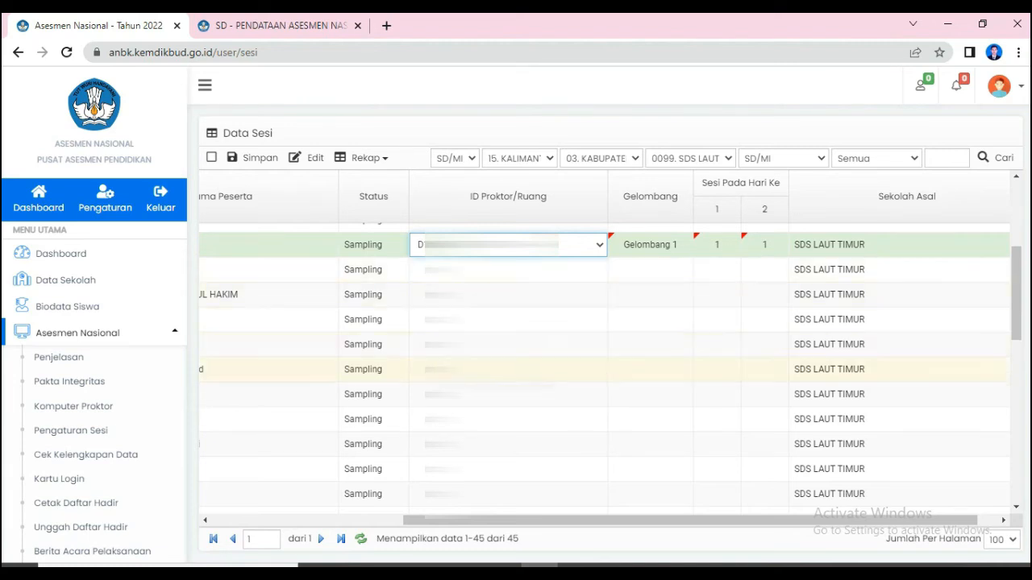
pyautogui.moveTo(556, 522); pyautogui.dragTo(385, 522)
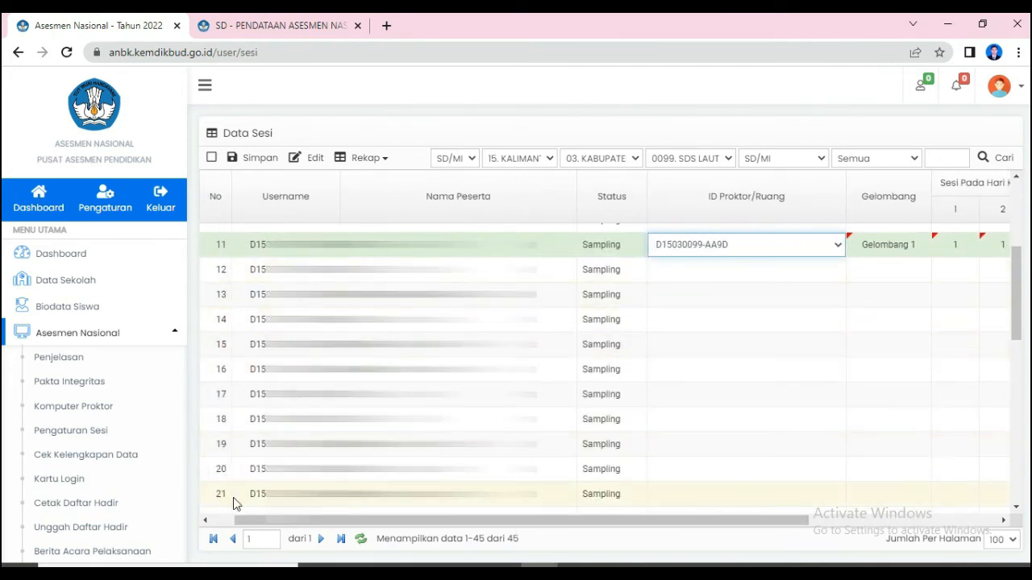
# - Assign the row 12 participant the available proctor ID, Gelombang 1, and session 1 on both days
pyautogui.moveTo(491, 528); pyautogui.dragTo(497, 528)
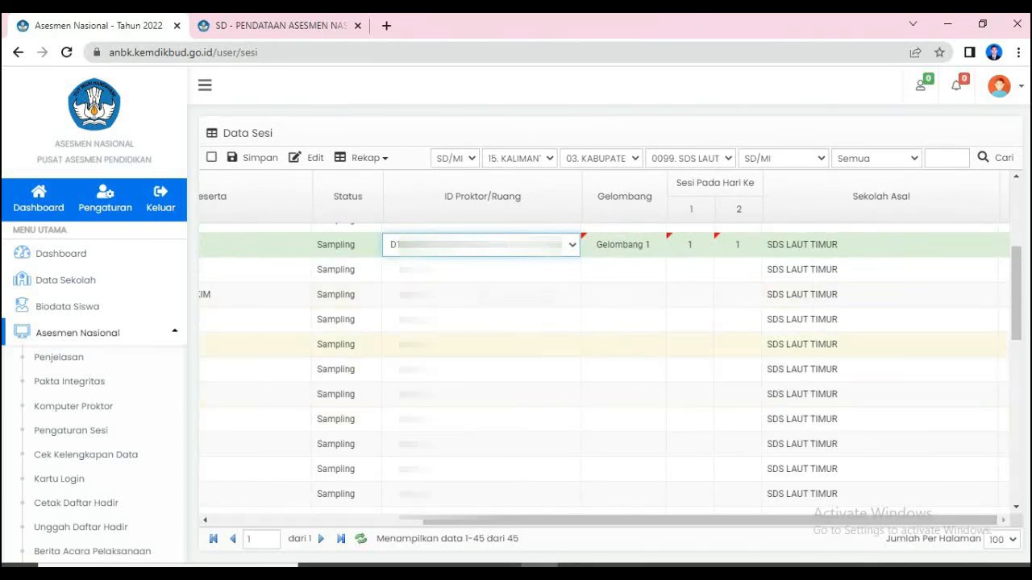
pyautogui.click(568, 270)
pyautogui.click(622, 274)
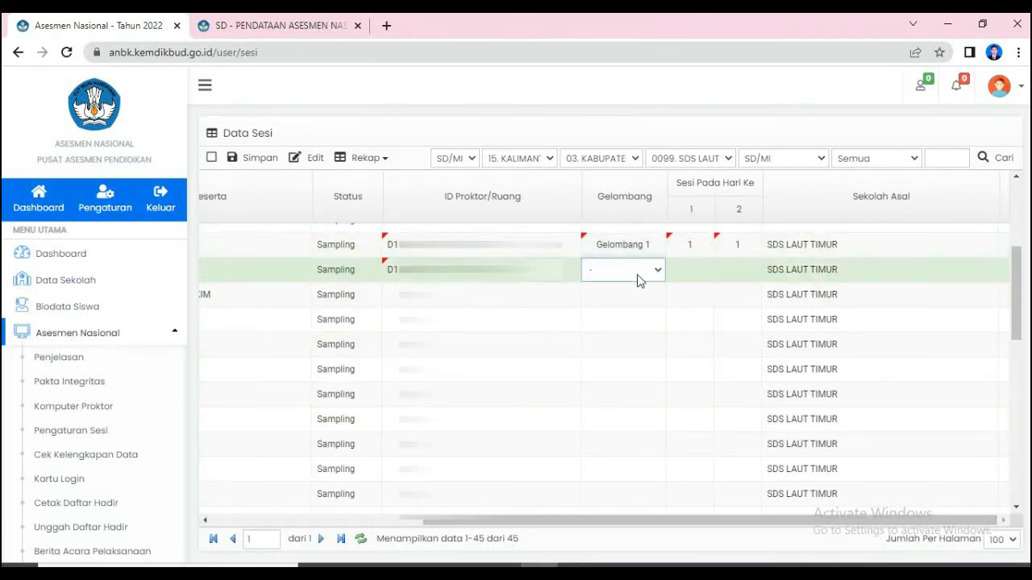
pyautogui.click(659, 271)
pyautogui.click(666, 293)
pyautogui.click(682, 272)
pyautogui.write('1')
pyautogui.click(736, 267)
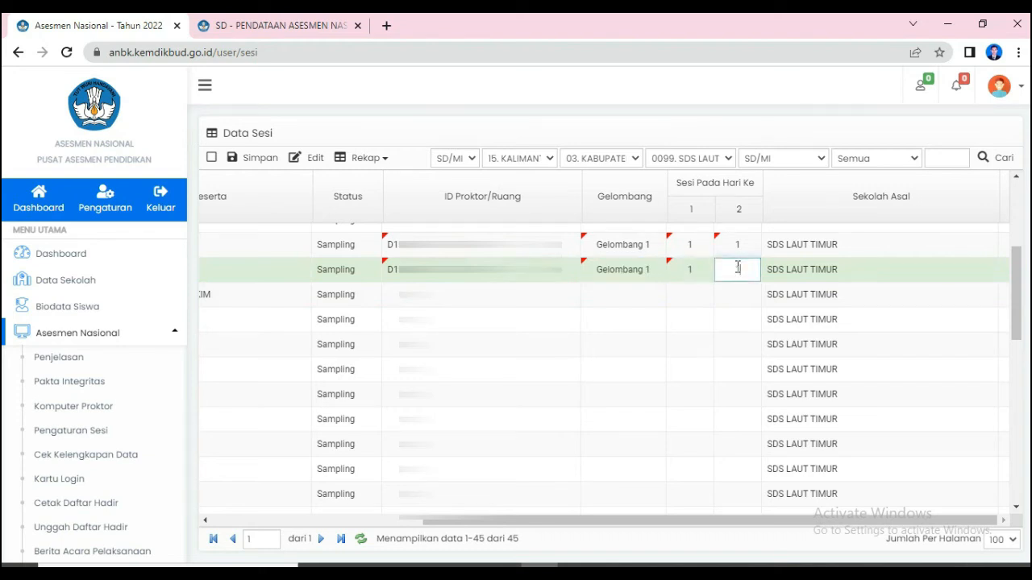
pyautogui.write('1')
pyautogui.press('Return')
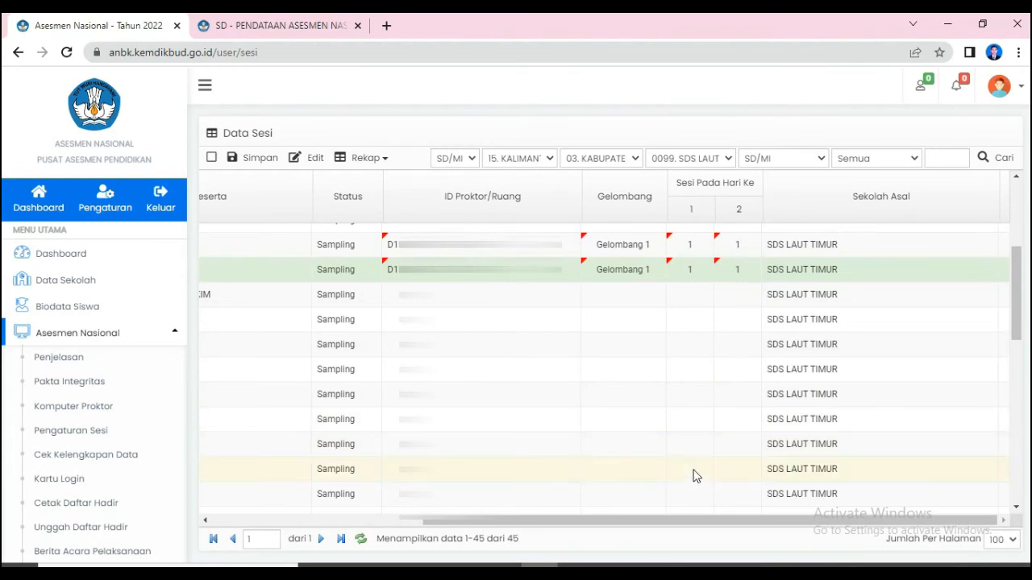
# - Assign the available proctor ID to the SDS LAUT TIMUR participant in row 25
pyautogui.click(695, 471)
pyautogui.scroll(-1, 723, 470)
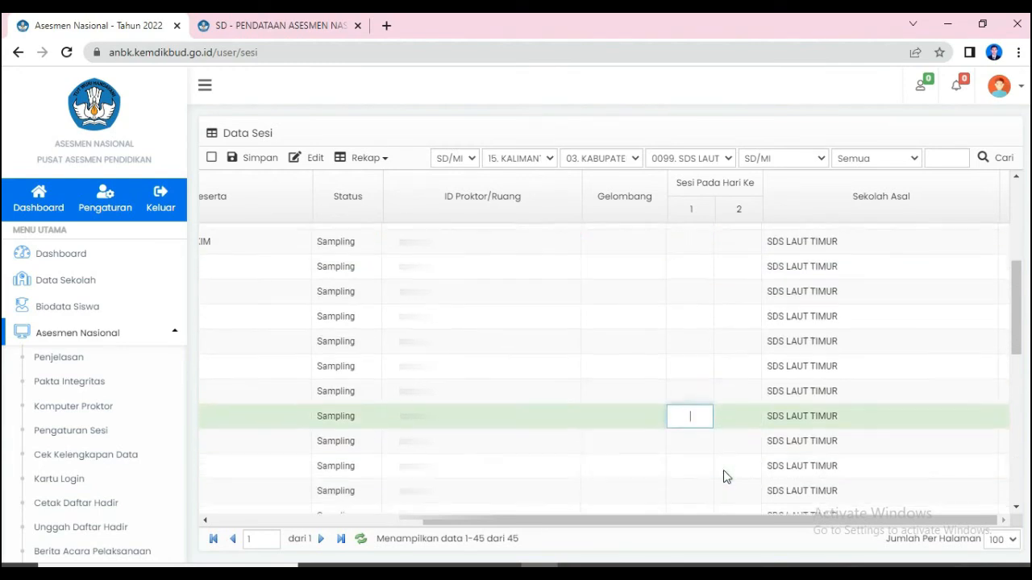
pyautogui.scroll(-2, 723, 471)
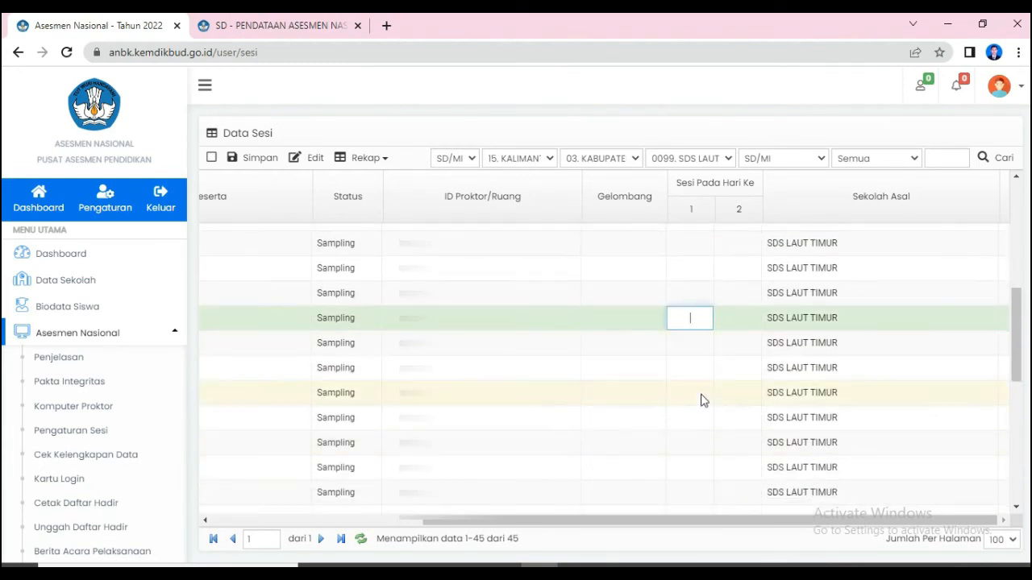
pyautogui.click(695, 444)
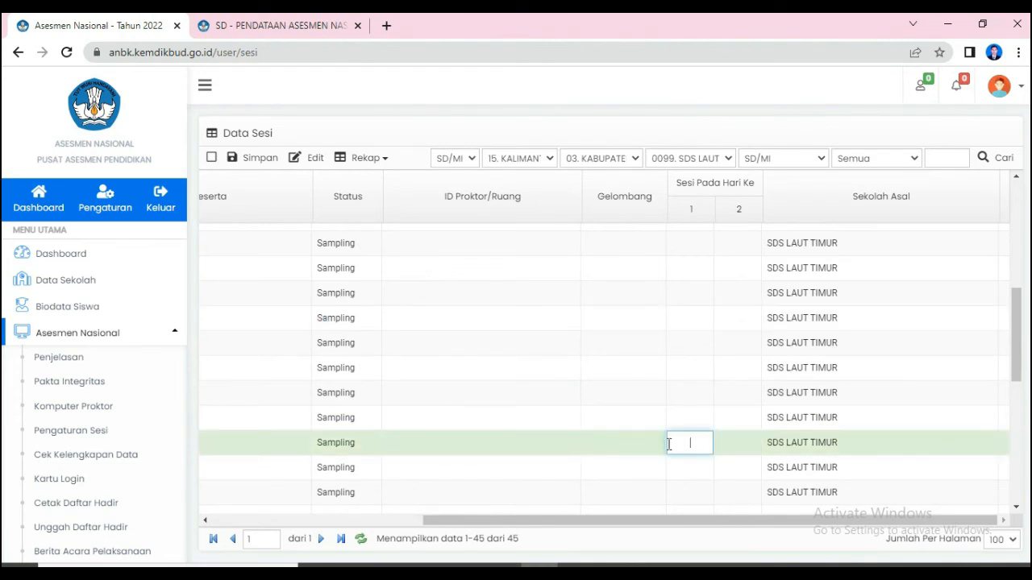
pyautogui.click(590, 439)
pyautogui.click(572, 444)
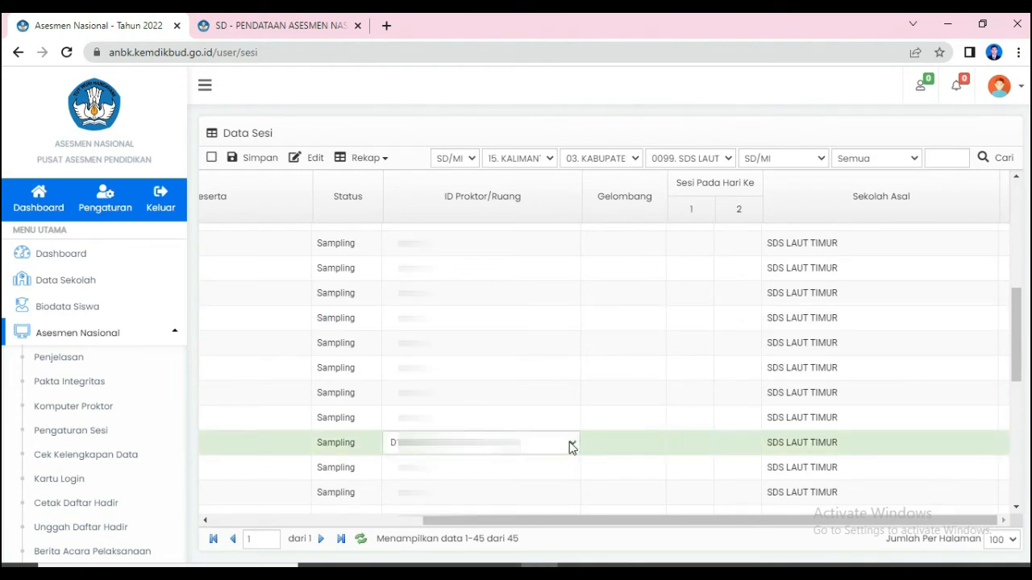
pyautogui.click(571, 446)
pyautogui.click(557, 462)
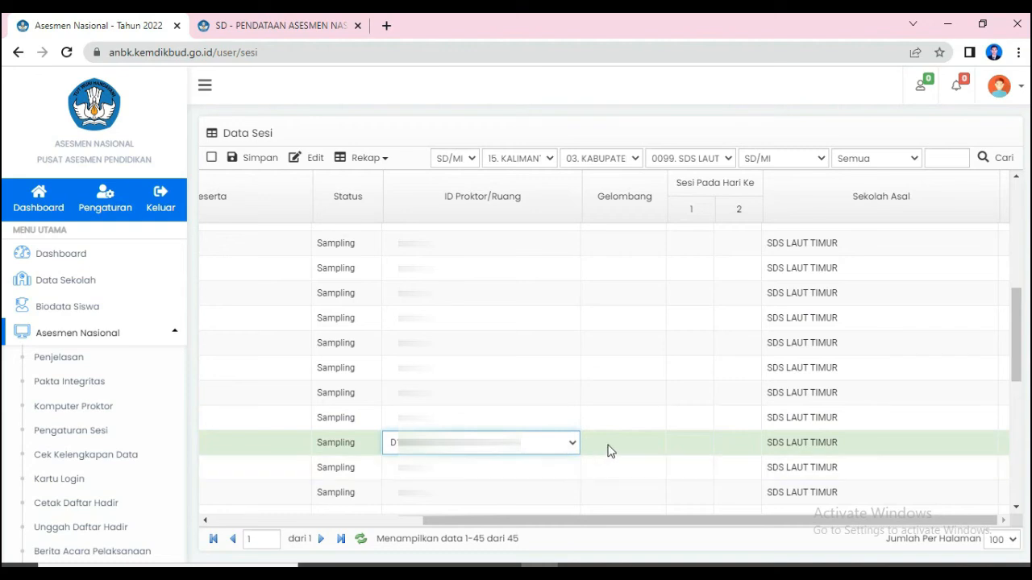
# - Set the row 25 participant to Gelombang 1 with session 1 on both days, and save the session data
pyautogui.click(615, 449)
pyautogui.click(654, 442)
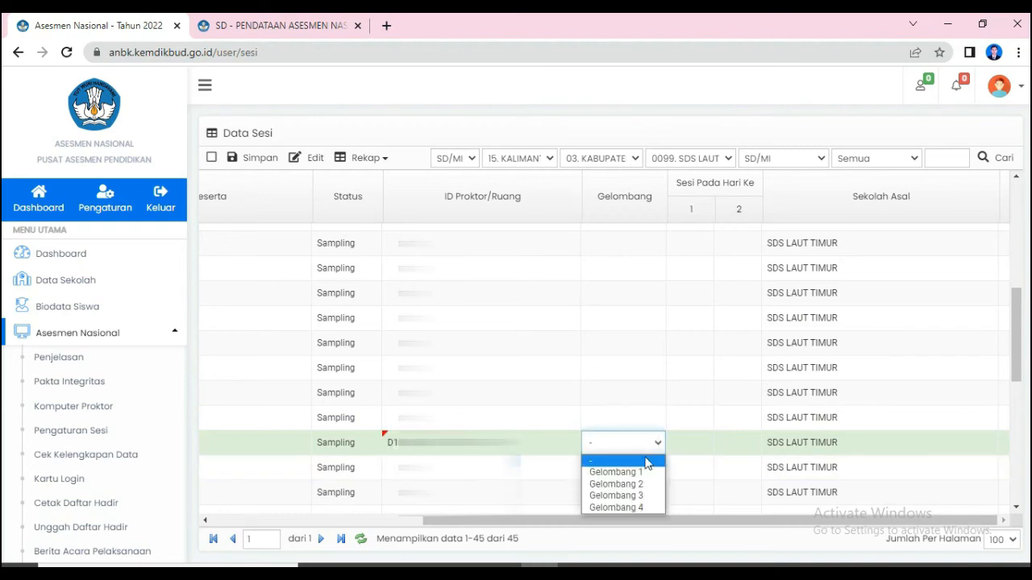
pyautogui.click(613, 468)
pyautogui.click(682, 441)
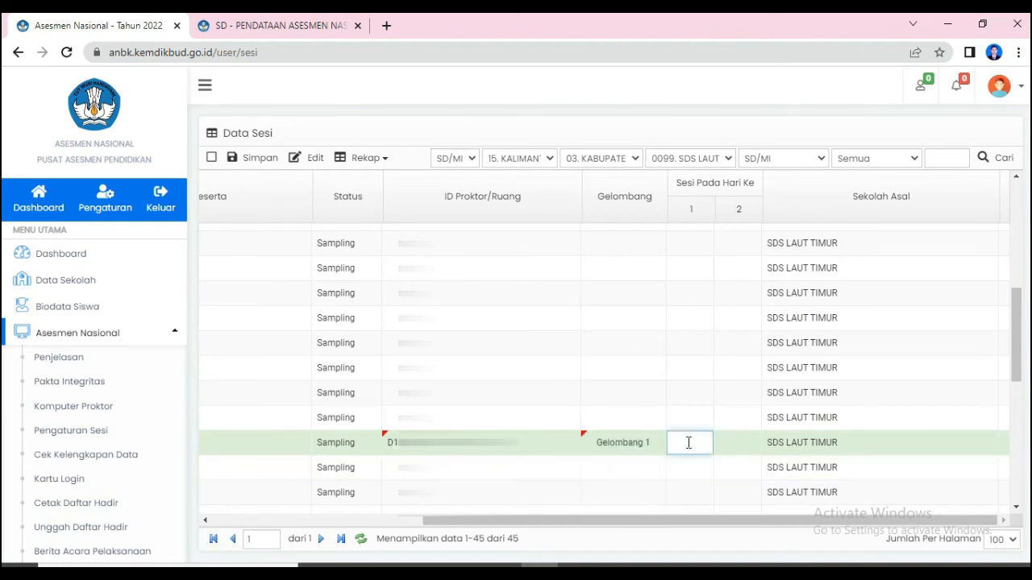
pyautogui.write('1')
pyautogui.click(733, 444)
pyautogui.write('1')
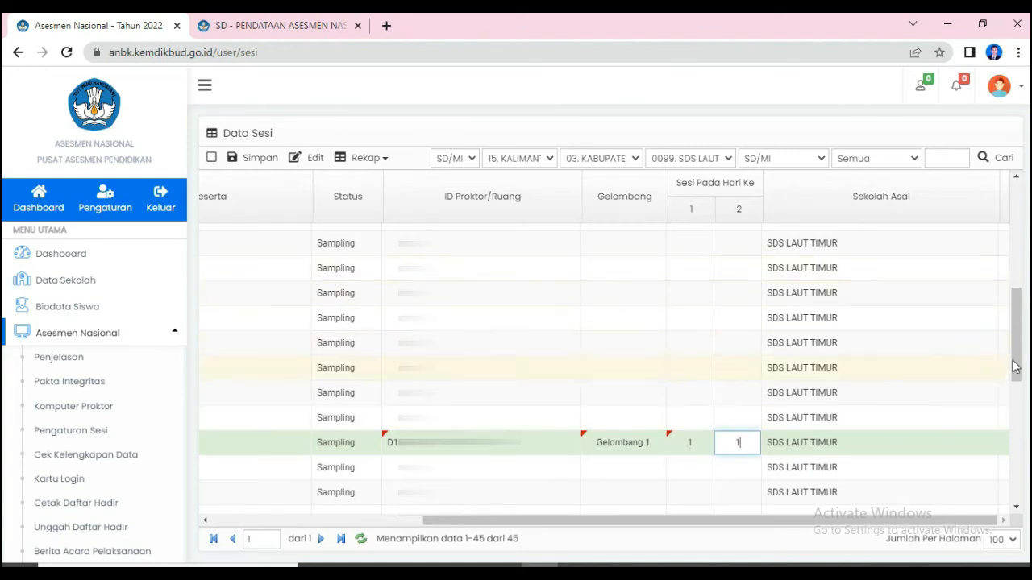
pyautogui.moveTo(1015, 355)
pyautogui.mouseDown()
pyautogui.moveTo(1028, 285)
pyautogui.moveTo(1029, 345)
pyautogui.mouseUp()
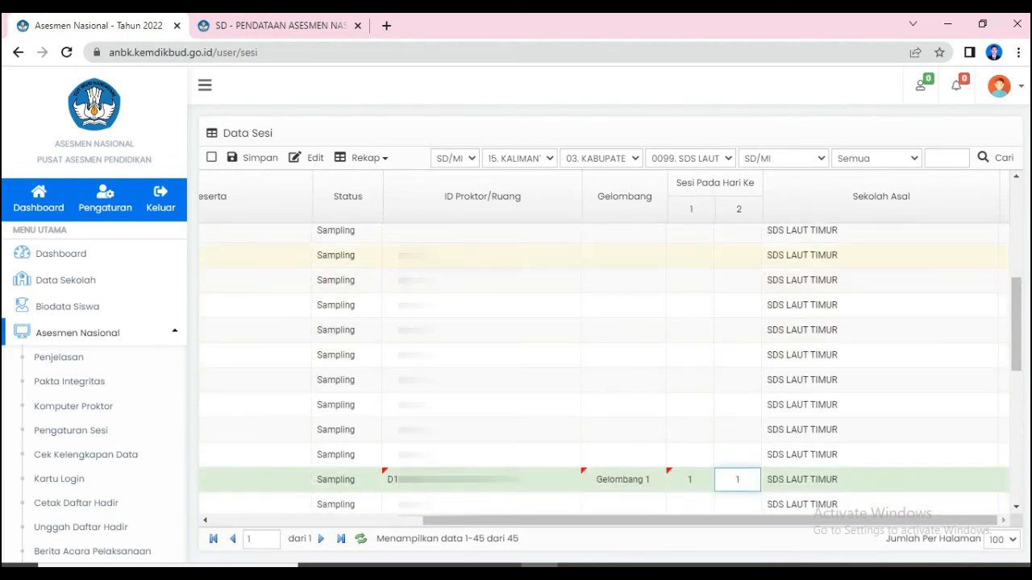
pyautogui.click(250, 158)
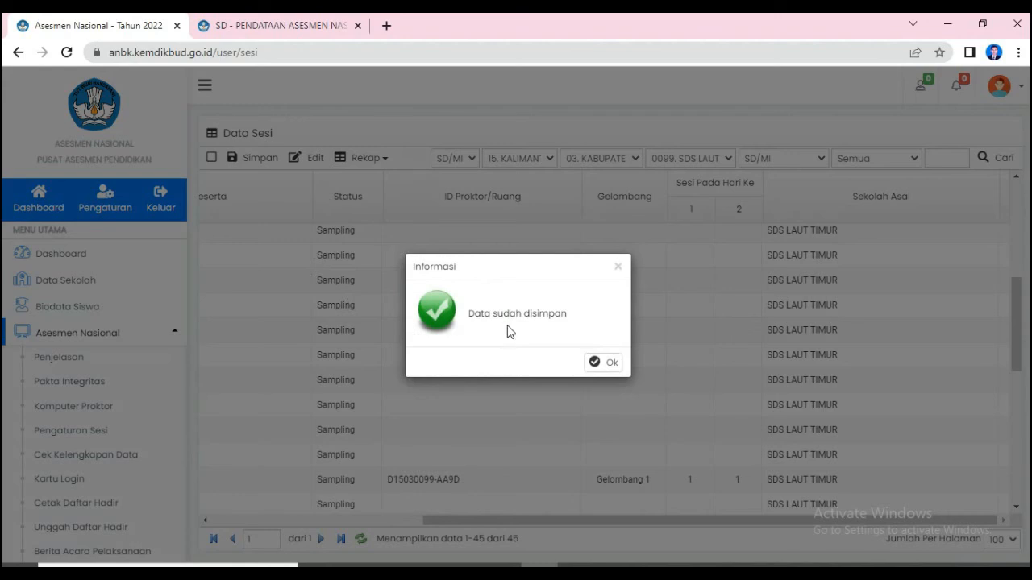
pyautogui.click(612, 365)
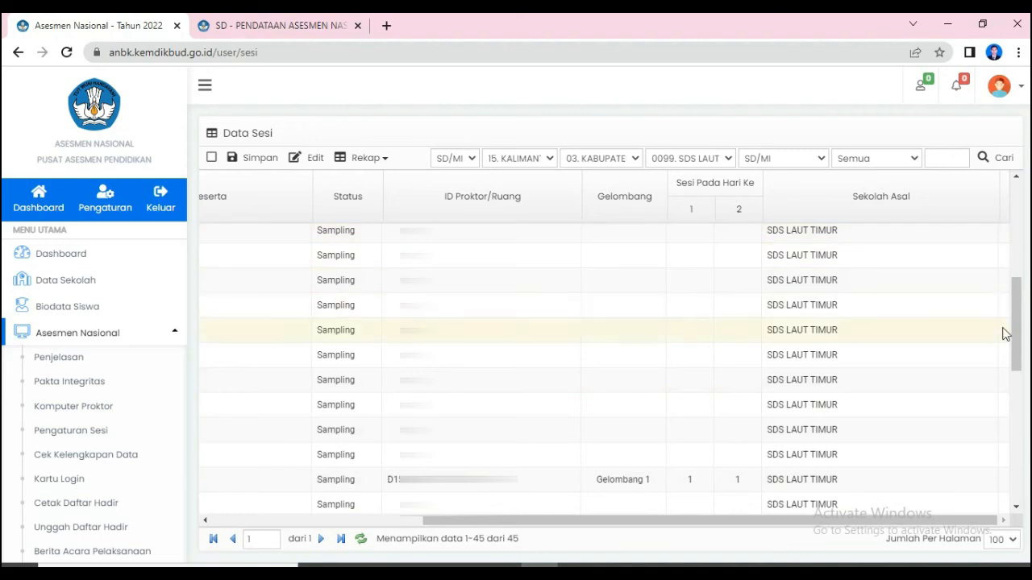
# - Assign the row 26 participant the available proctor ID, Gelombang 1, and session 2 on both days
pyautogui.moveTo(1018, 339); pyautogui.dragTo(1024, 379)
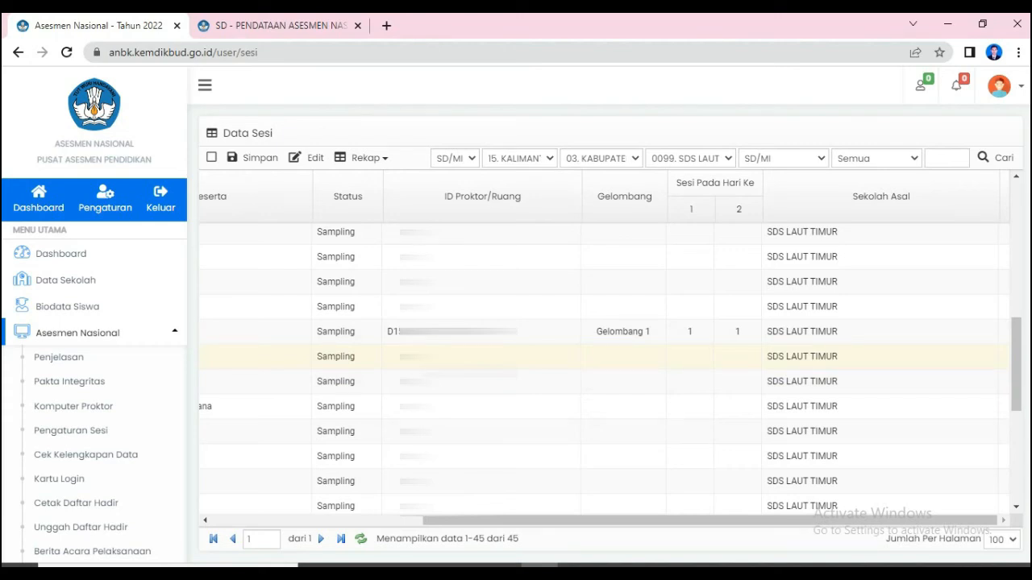
pyautogui.click(539, 367)
pyautogui.click(571, 359)
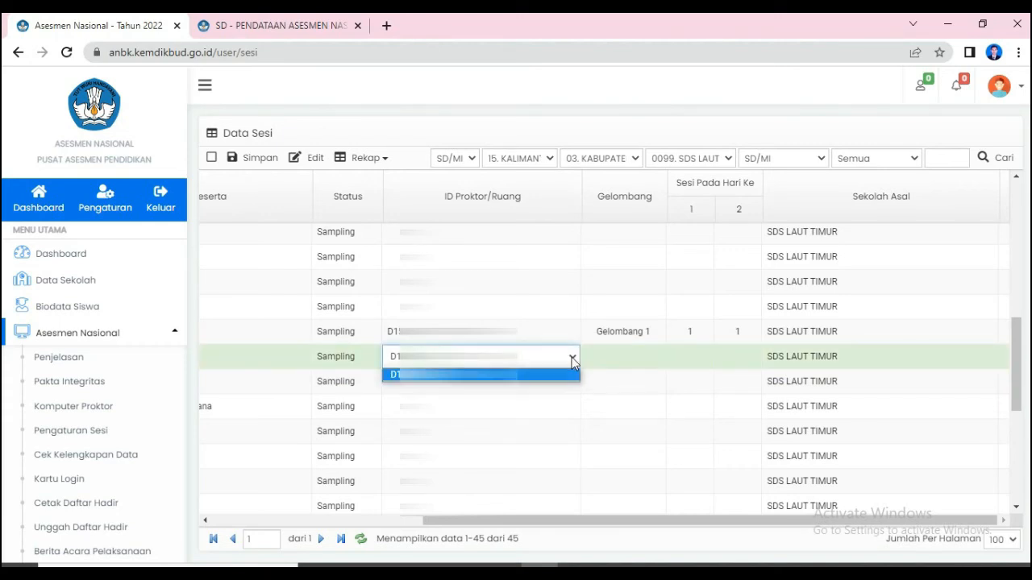
pyautogui.click(546, 375)
pyautogui.click(618, 363)
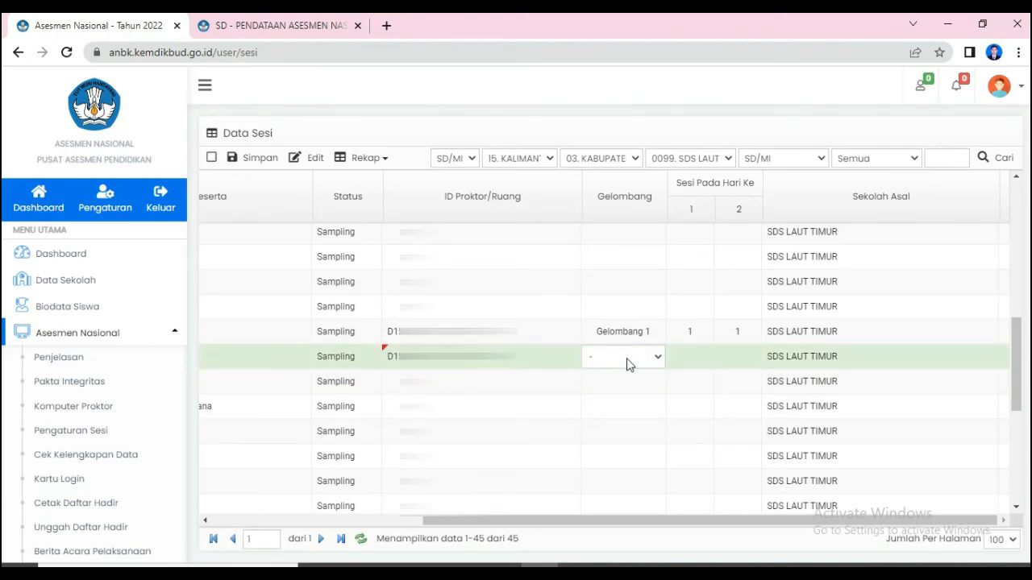
pyautogui.click(657, 359)
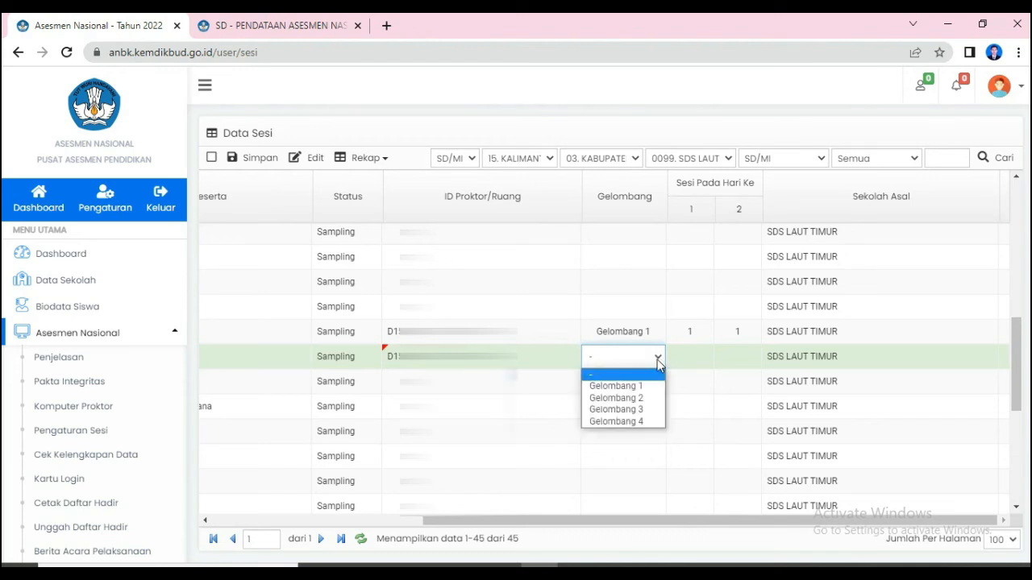
pyautogui.click(657, 382)
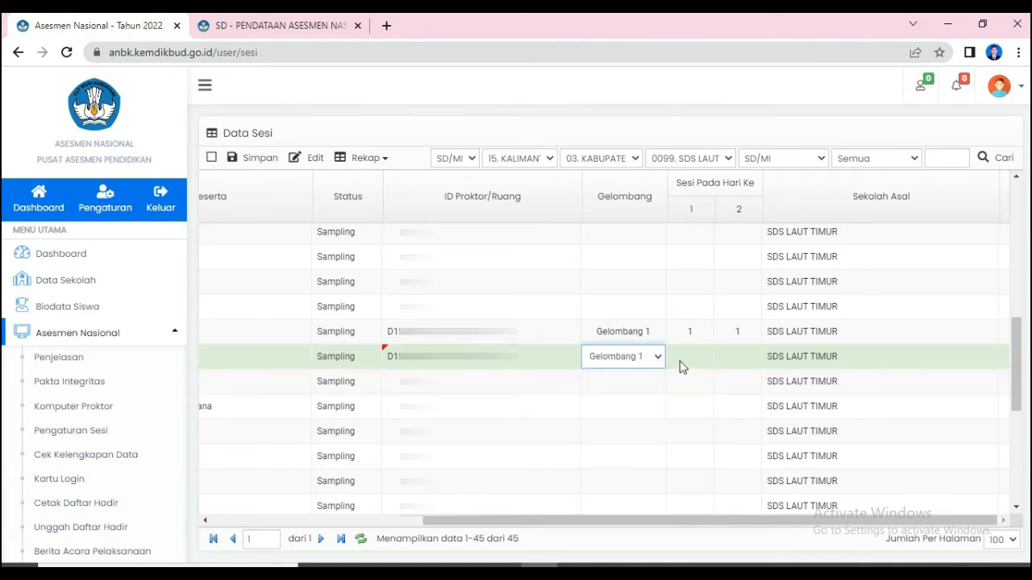
pyautogui.click(681, 360)
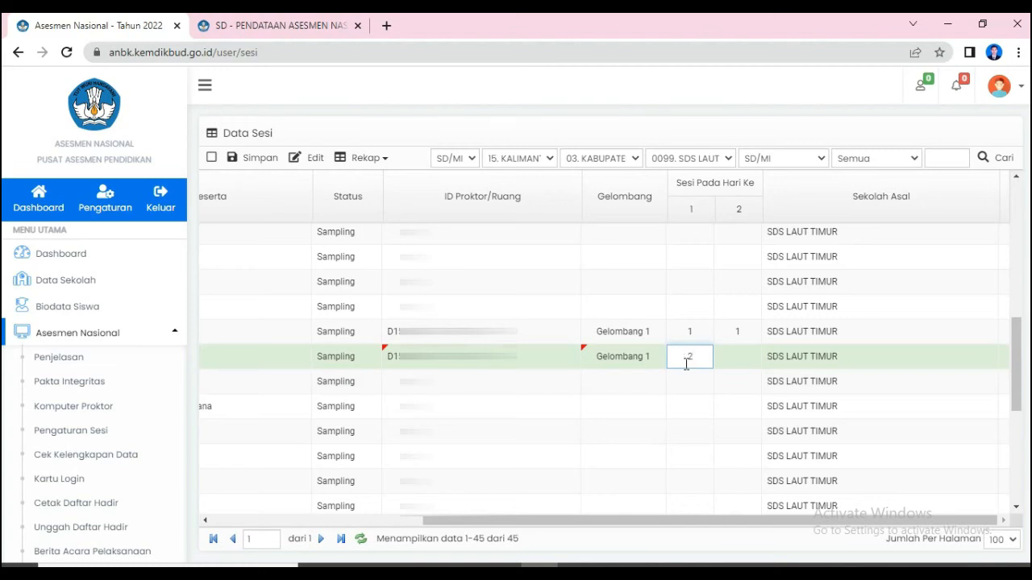
pyautogui.click(740, 362)
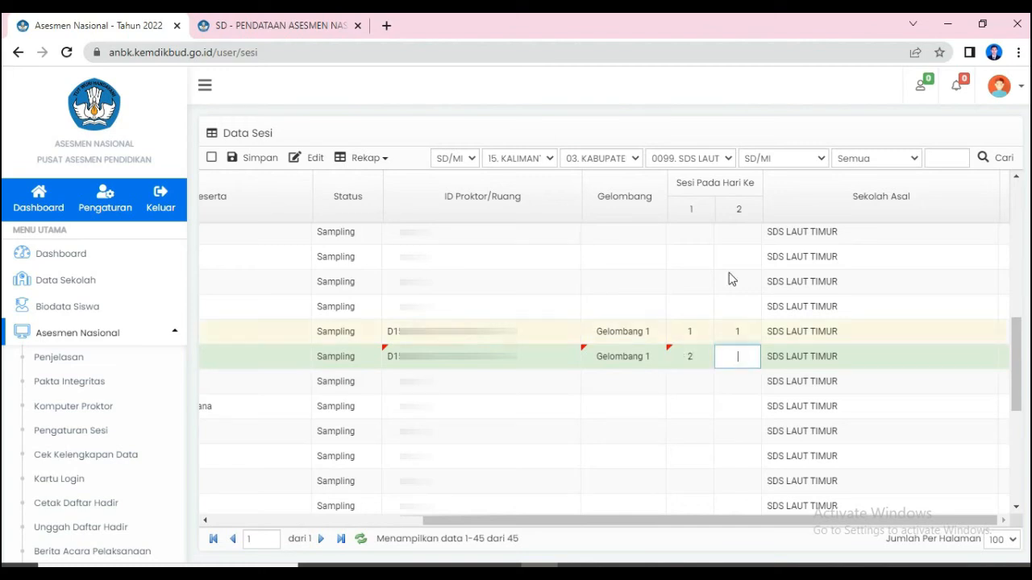
pyautogui.doubleClick(739, 208)
pyautogui.click(740, 356)
# - Assign the row 27 participant the available proctor ID, Gelombang 1, and session 2 on both days, and save the session data
pyautogui.doubleClick(530, 386)
pyautogui.click(571, 384)
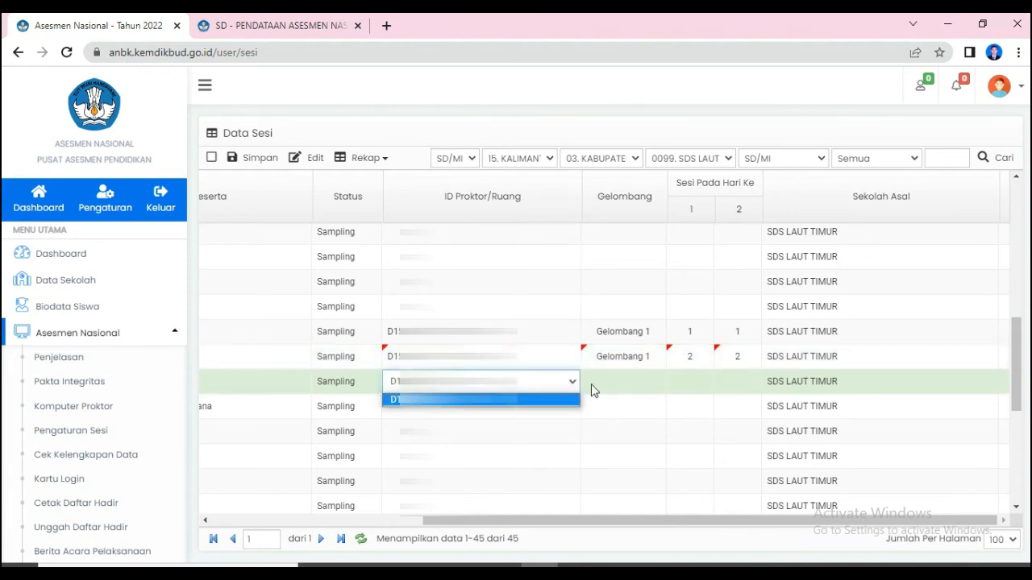
pyautogui.doubleClick(606, 387)
pyautogui.click(657, 384)
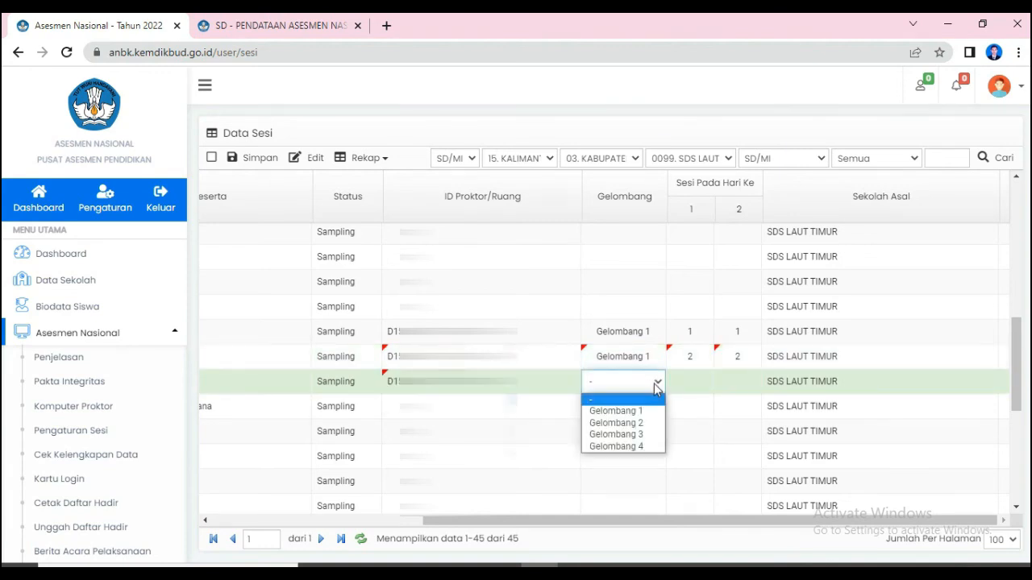
pyautogui.click(636, 412)
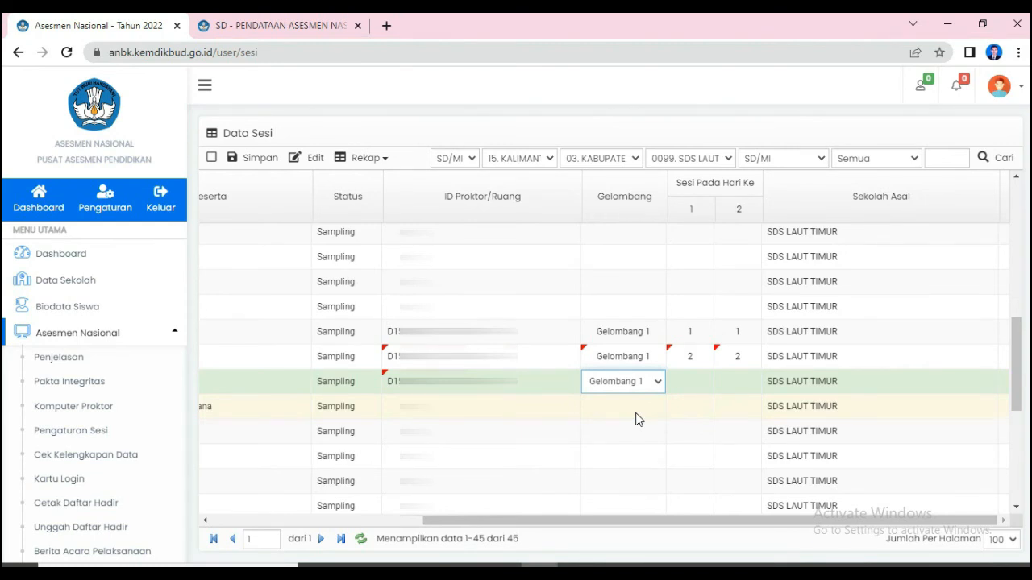
pyautogui.click(699, 382)
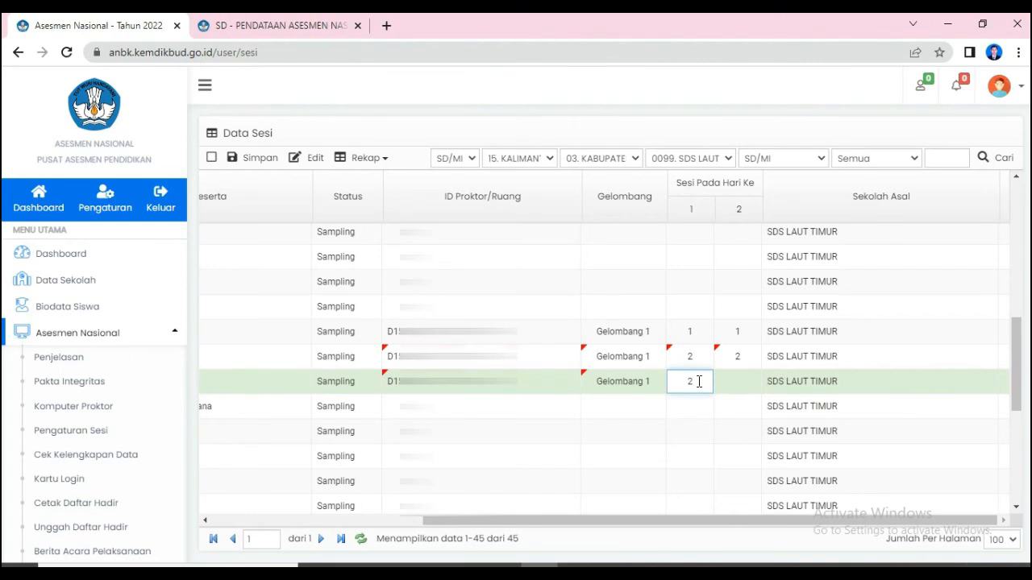
pyautogui.click(735, 381)
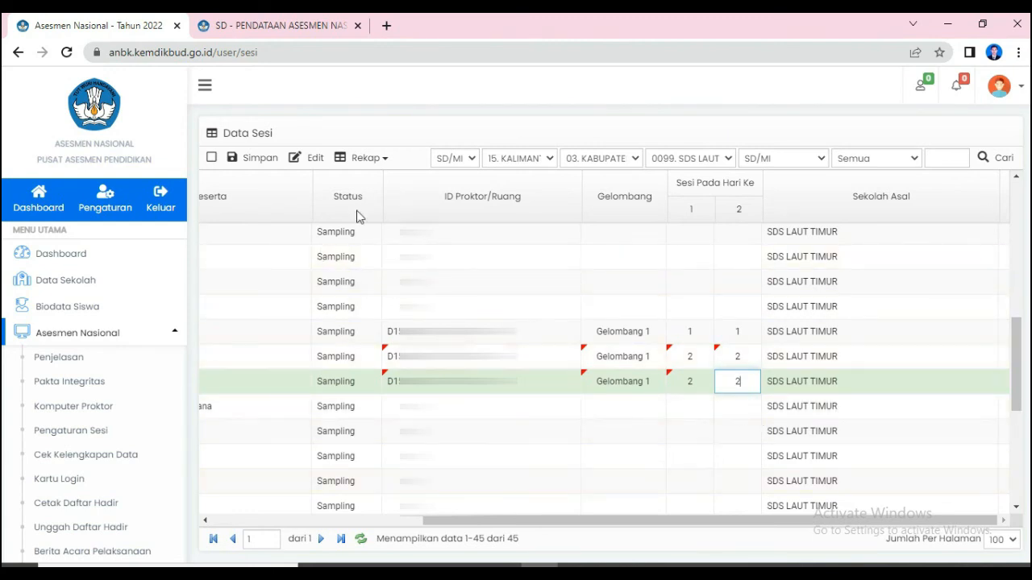
pyautogui.click(248, 159)
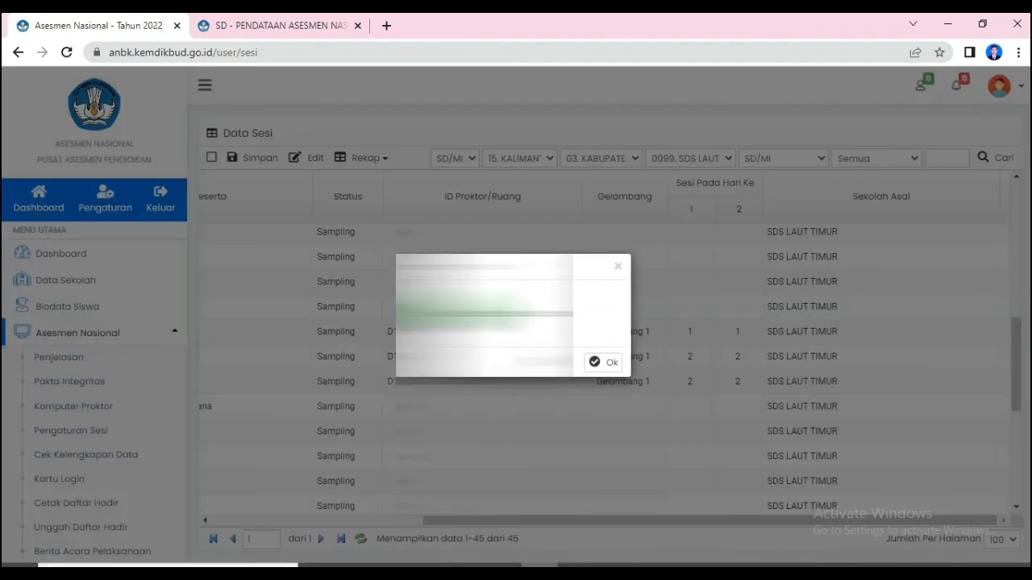
pyautogui.click(603, 364)
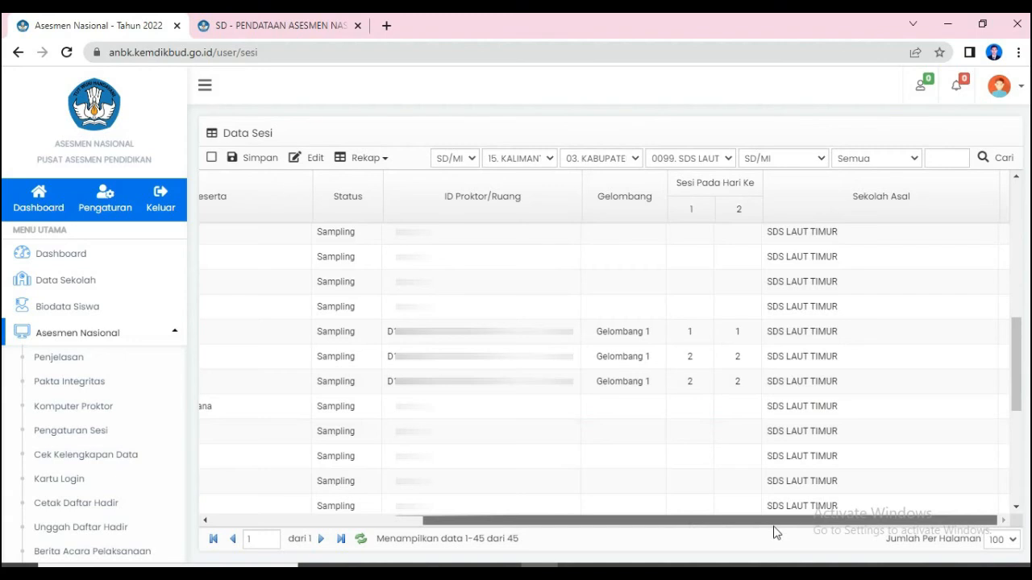
# - Examine the Sesi Pada Hari Ke heading and its day 1 and day 2 columns against the assigned participants' sessions
pyautogui.moveTo(678, 526); pyautogui.dragTo(714, 532)
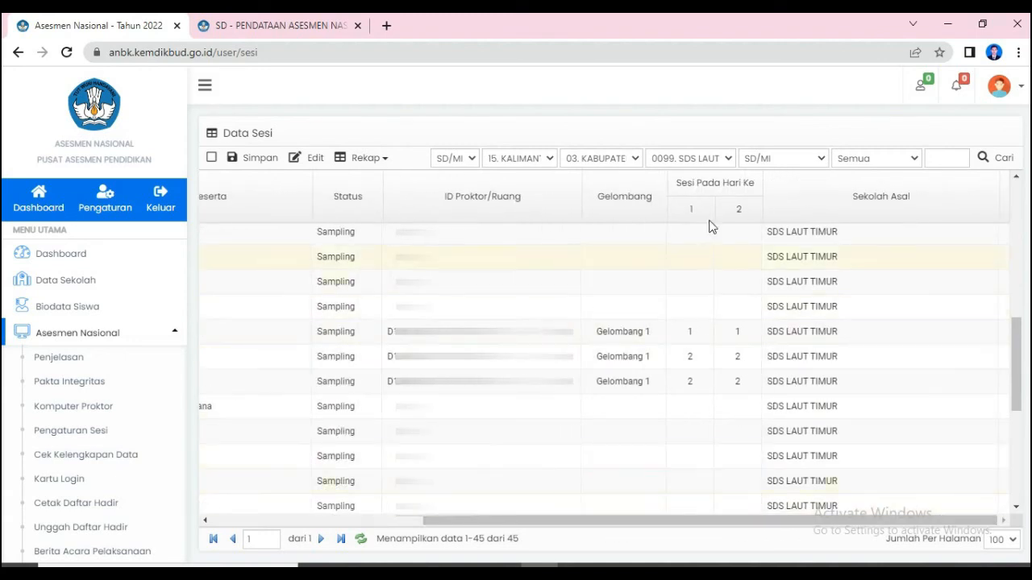
pyautogui.moveTo(1018, 364); pyautogui.dragTo(1021, 301)
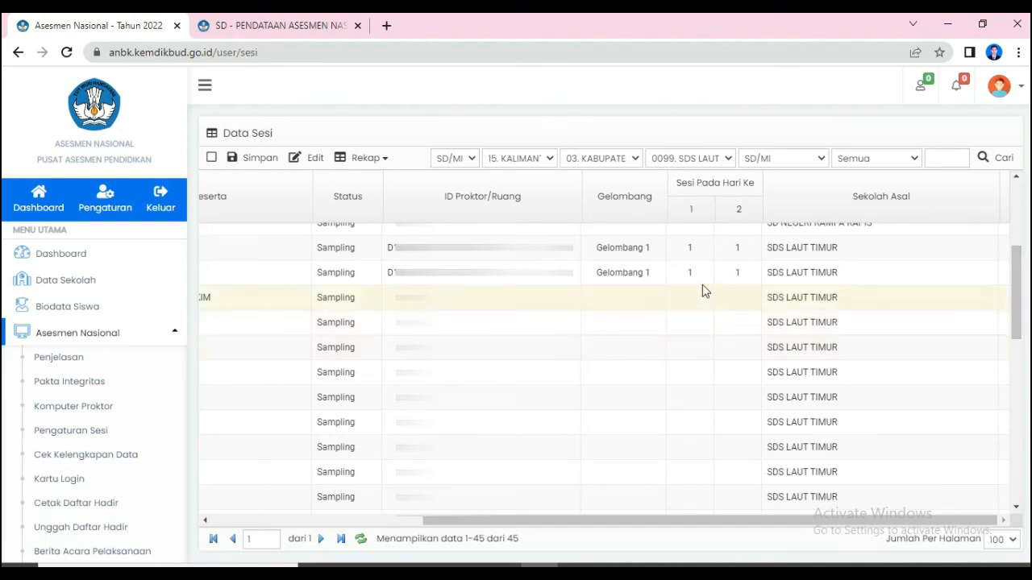
pyautogui.moveTo(677, 187); pyautogui.dragTo(751, 186)
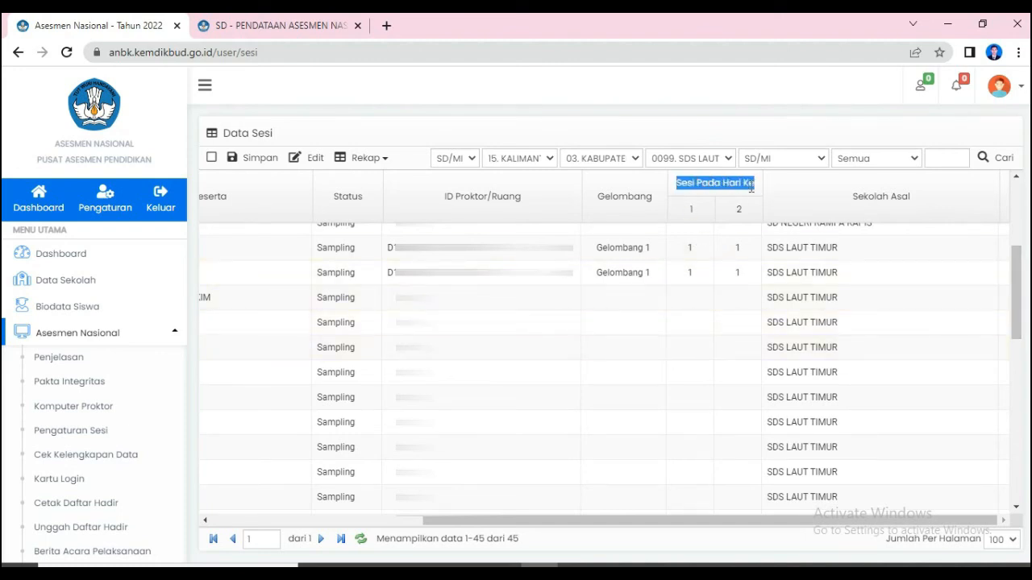
pyautogui.click(695, 185)
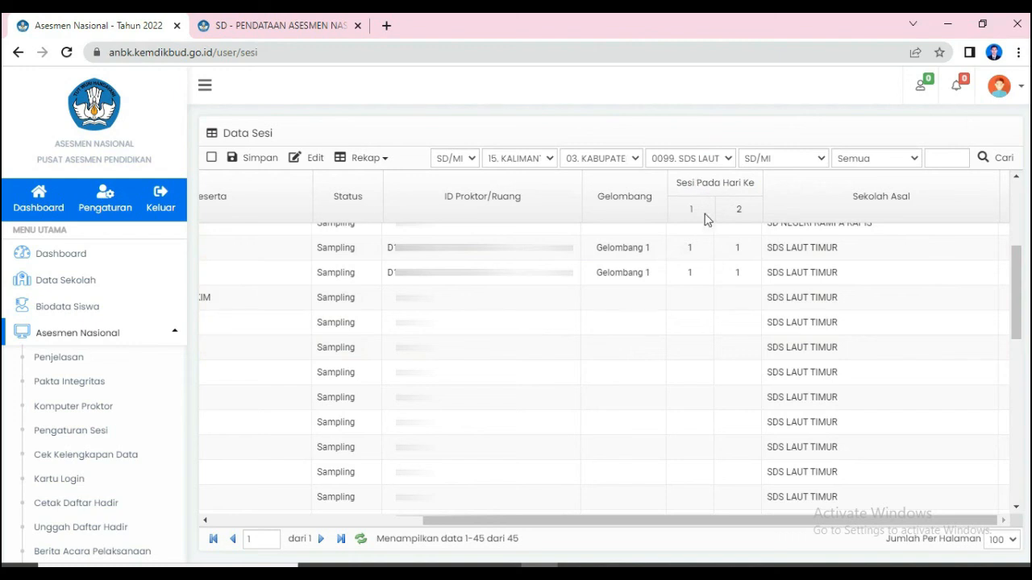
pyautogui.doubleClick(691, 212)
pyautogui.doubleClick(684, 184)
pyautogui.moveTo(700, 185); pyautogui.dragTo(738, 185)
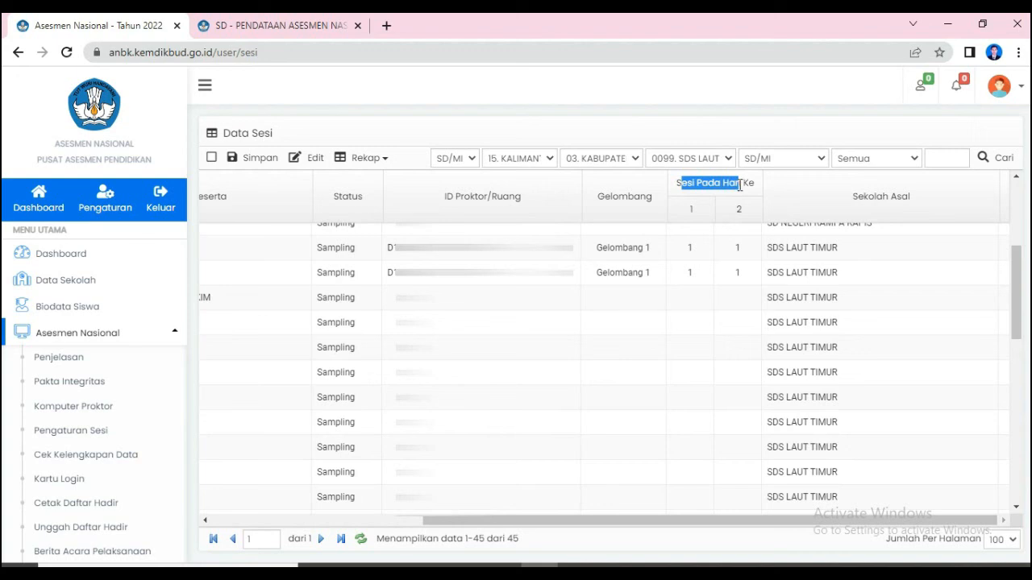
pyautogui.click(698, 209)
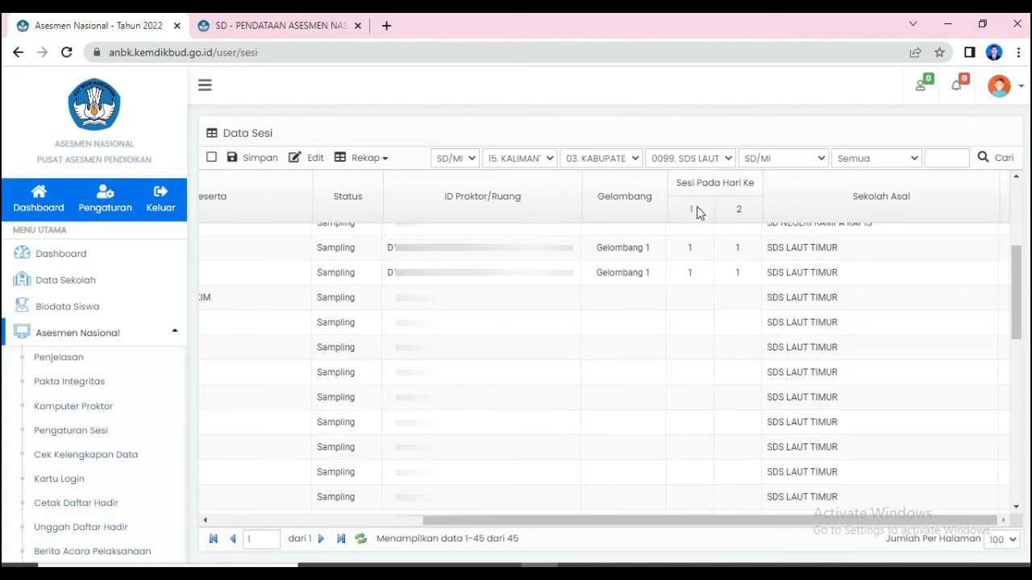
pyautogui.doubleClick(689, 212)
pyautogui.doubleClick(739, 211)
pyautogui.doubleClick(691, 211)
pyautogui.doubleClick(739, 212)
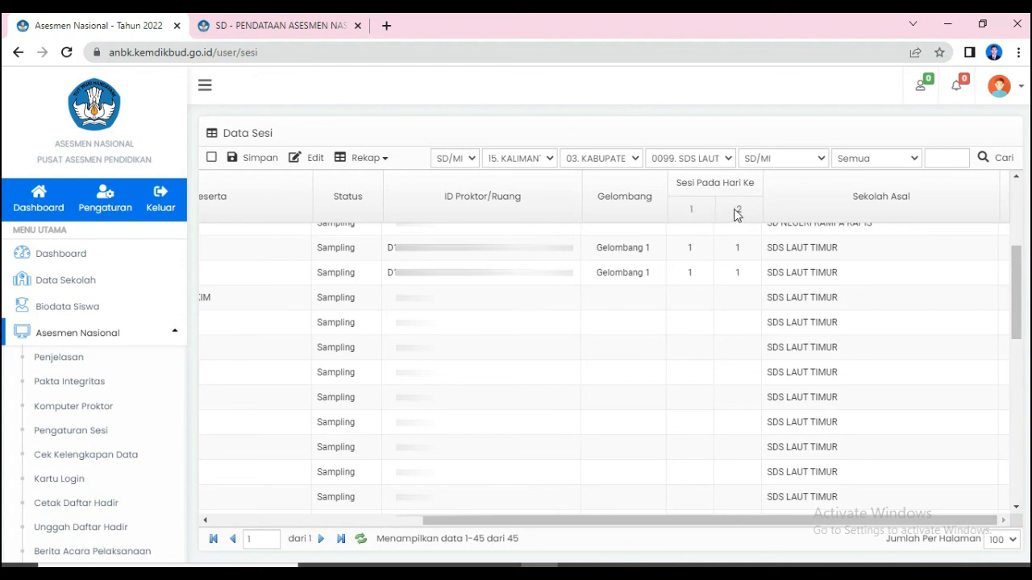
# - Review the row 11 participant's identity, proctor ID, wave, and sessions for both days across the table
pyautogui.click(701, 248)
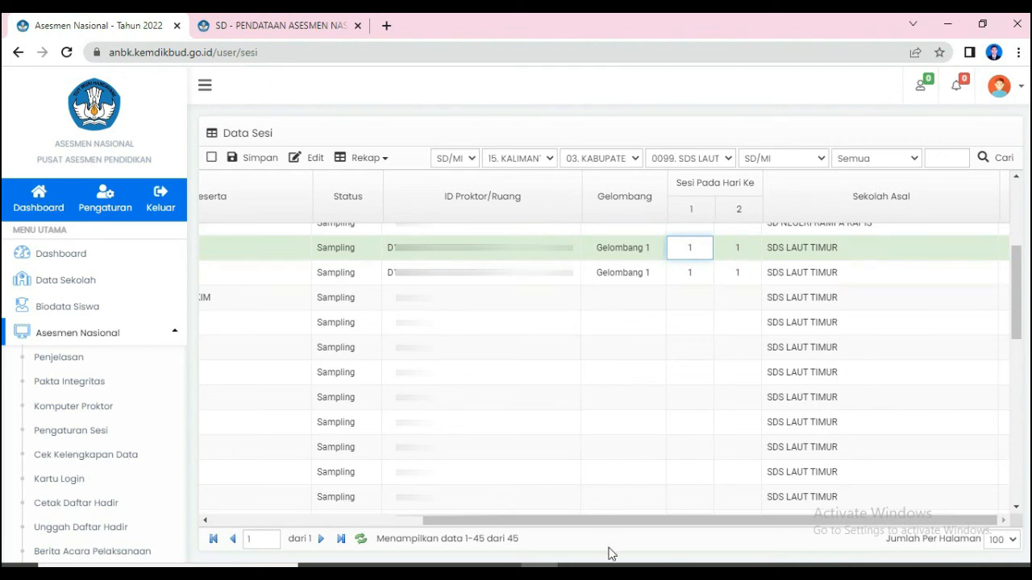
pyautogui.moveTo(605, 525); pyautogui.dragTo(394, 519)
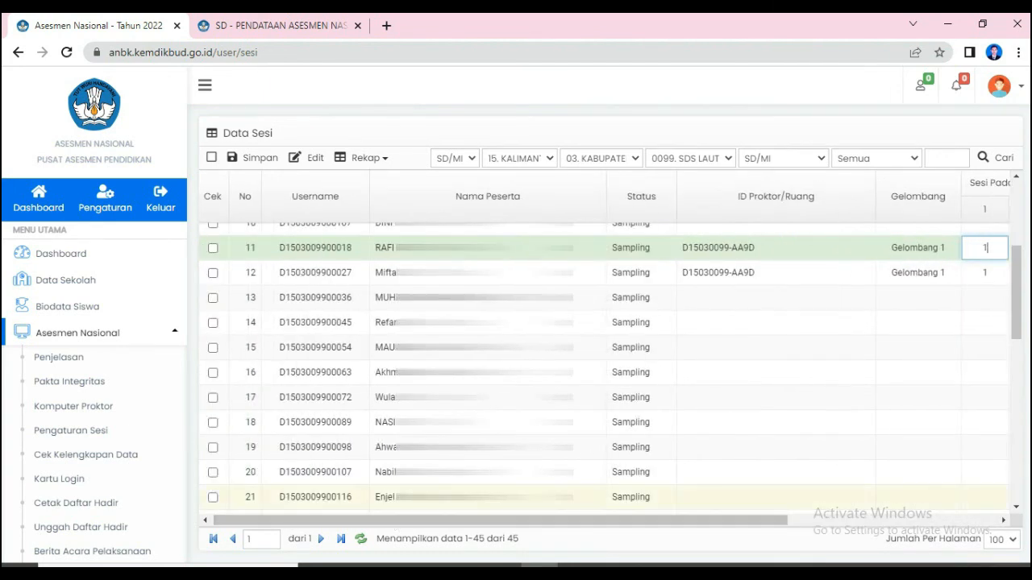
pyautogui.moveTo(601, 518); pyautogui.dragTo(772, 527)
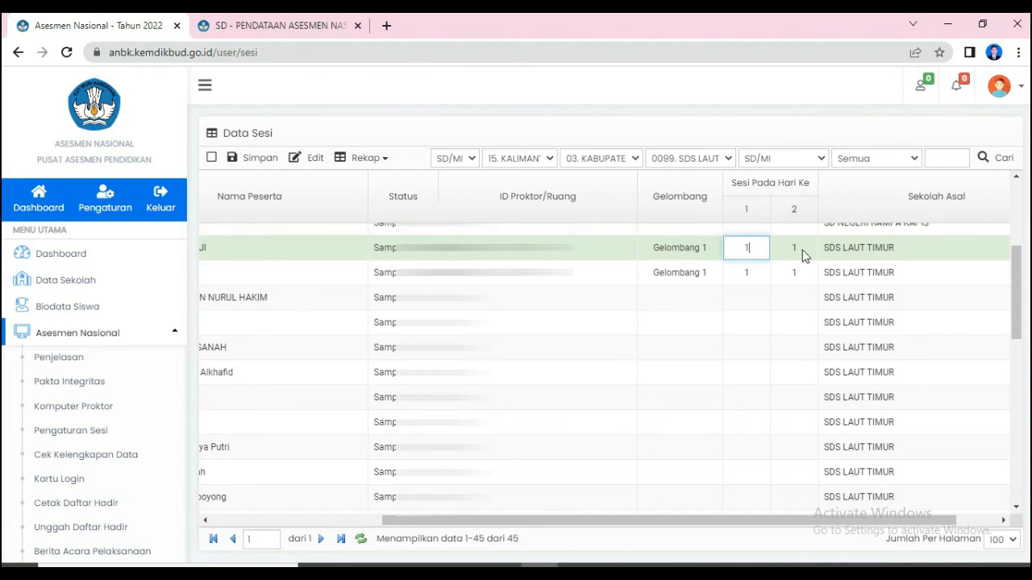
pyautogui.moveTo(686, 525); pyautogui.dragTo(498, 526)
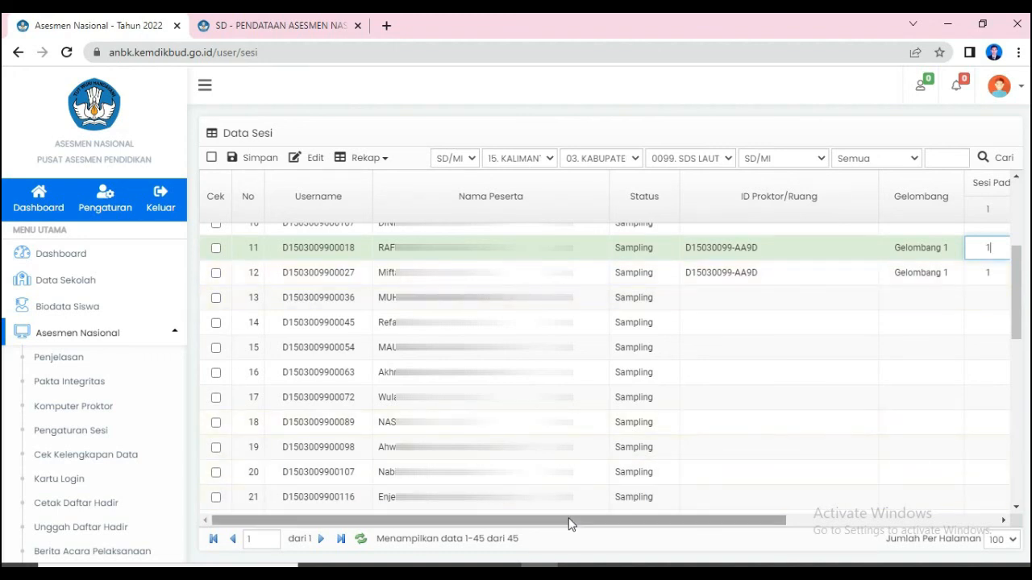
# - Review the row 25 participant's day 1 and day 2 sessions together with the identity, proctor ID and wave
pyautogui.moveTo(573, 525); pyautogui.dragTo(780, 524)
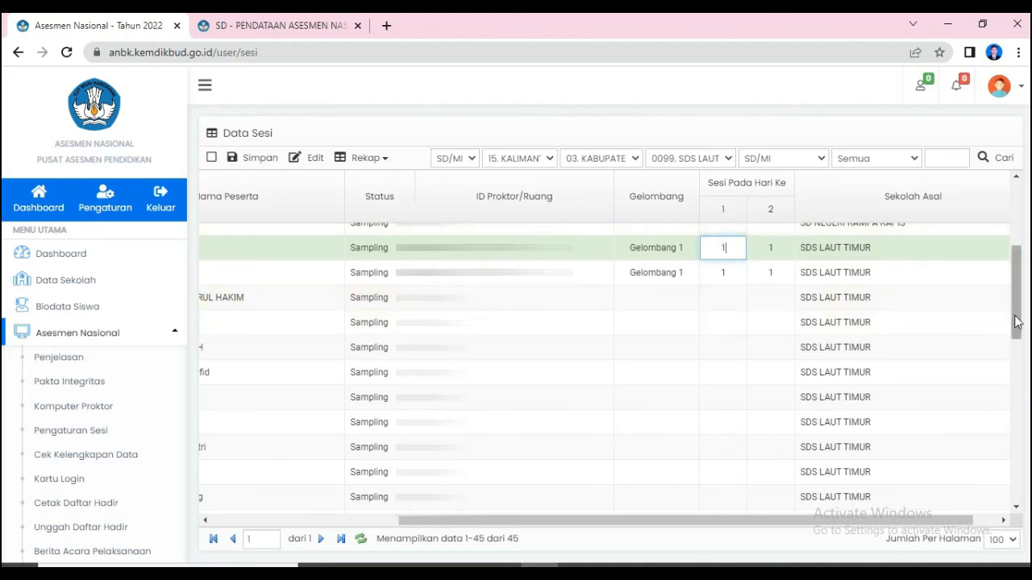
pyautogui.moveTo(1017, 322); pyautogui.dragTo(1022, 413)
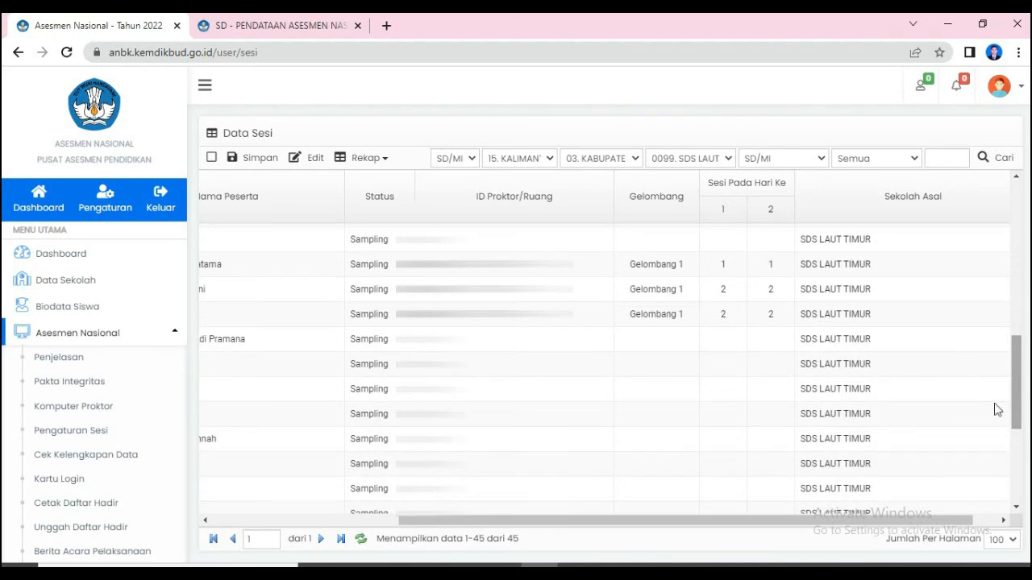
pyautogui.click(704, 272)
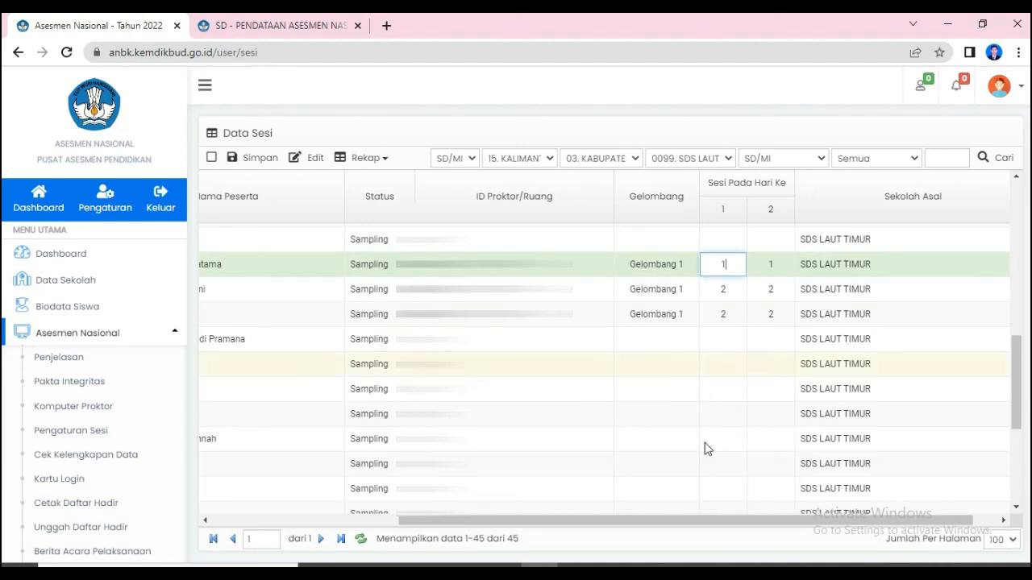
pyautogui.moveTo(687, 530); pyautogui.dragTo(508, 529)
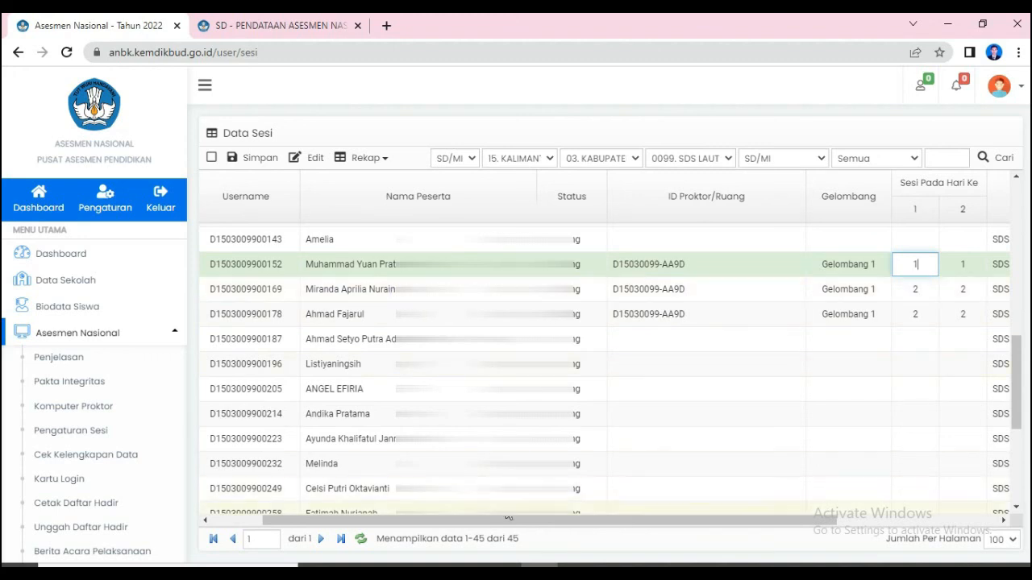
# - Examine the row 26 participant's day 1 and day 2 sessions under Sesi Pada Hari Ke, and check the row's identity columns
pyautogui.moveTo(514, 524); pyautogui.dragTo(734, 529)
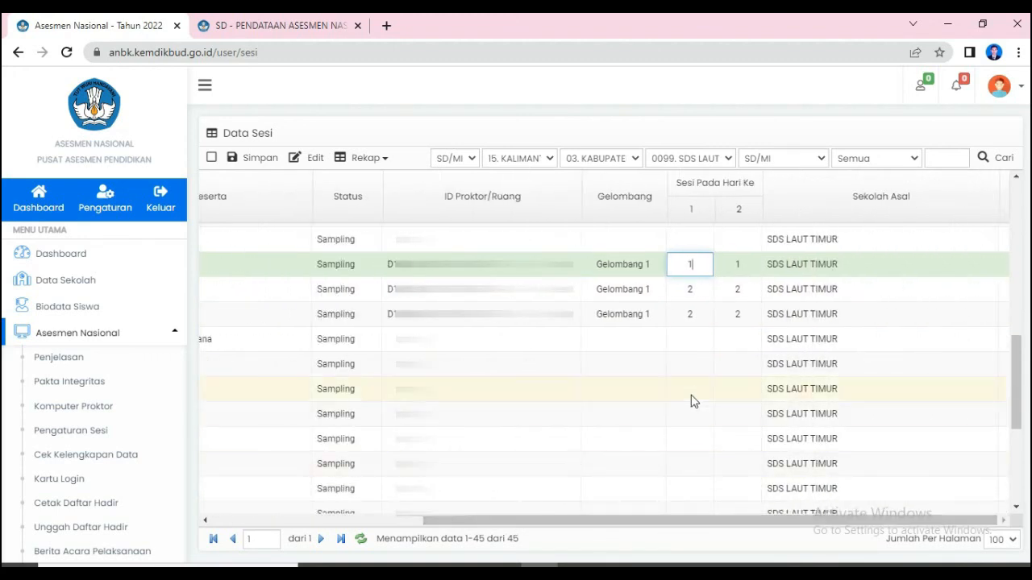
pyautogui.click(700, 293)
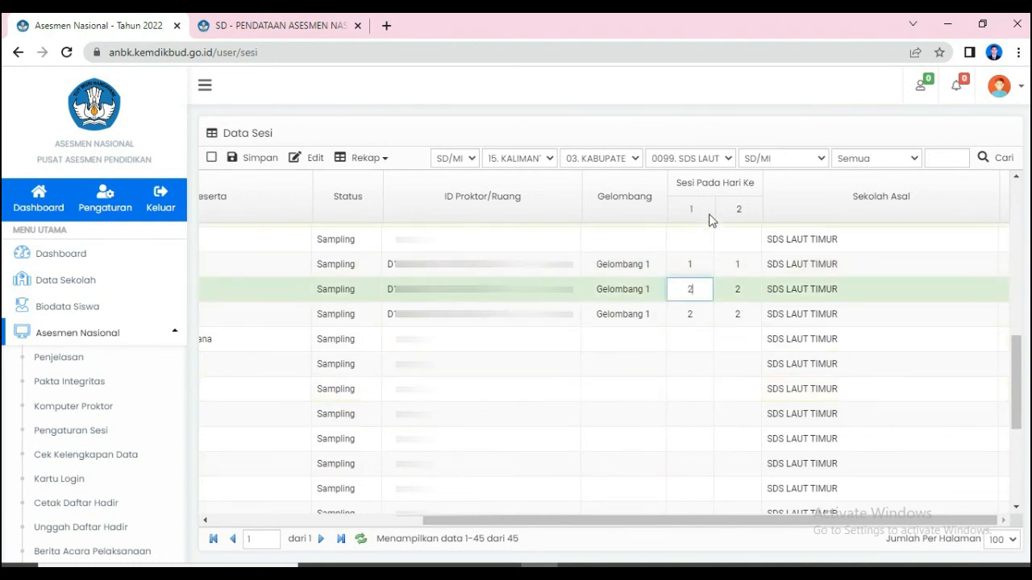
pyautogui.doubleClick(697, 285)
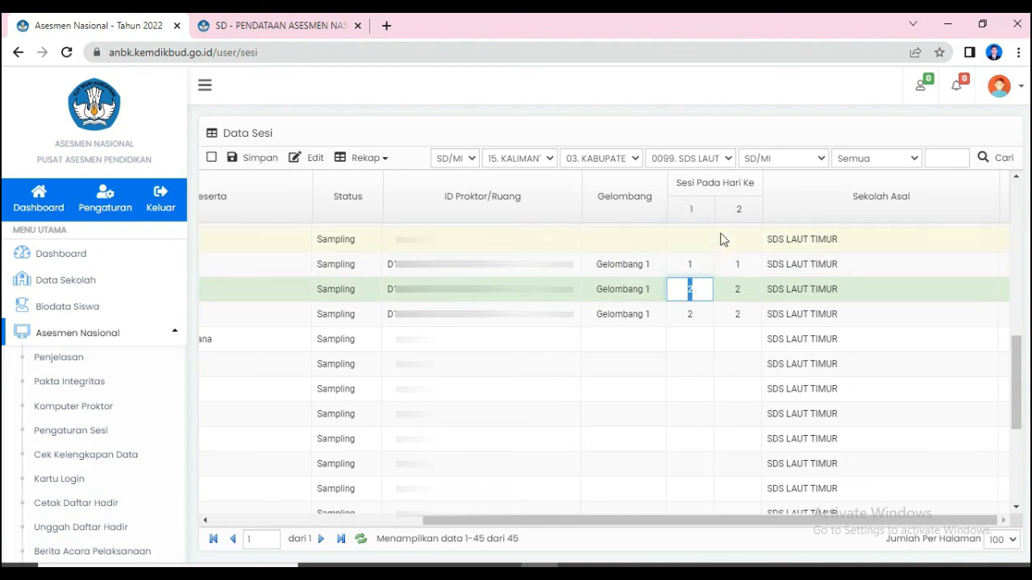
pyautogui.click(748, 212)
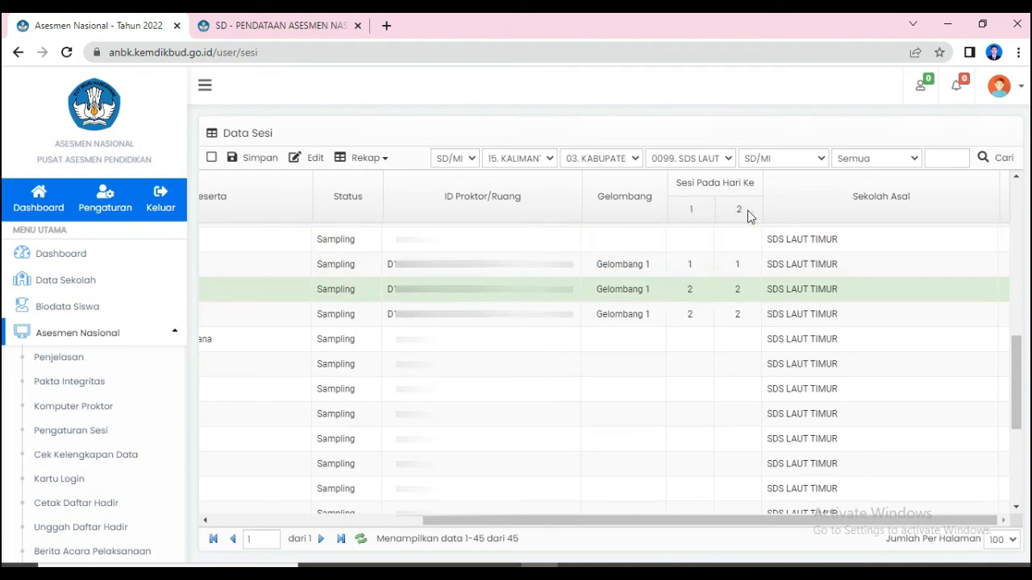
pyautogui.click(741, 288)
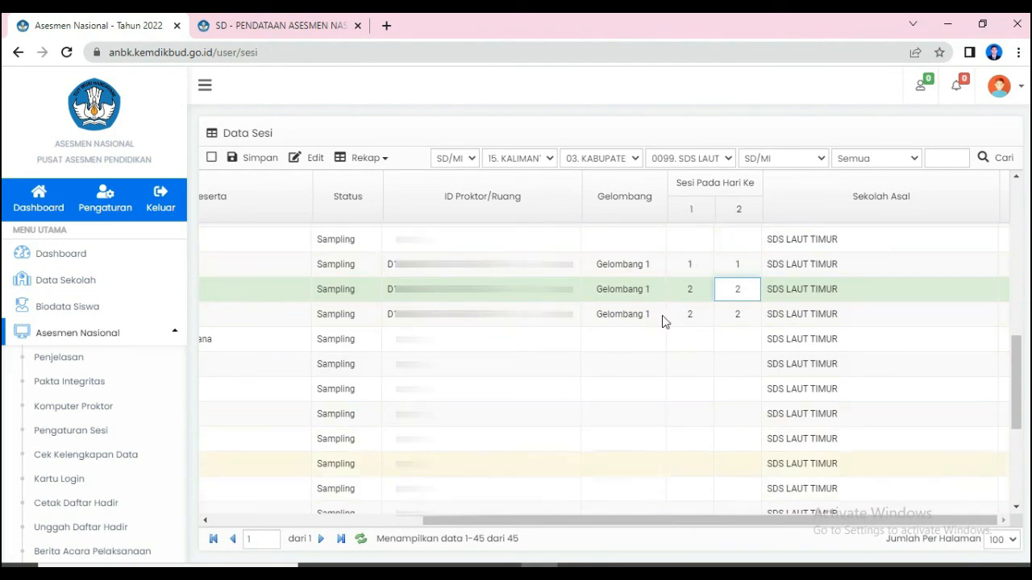
pyautogui.moveTo(677, 183); pyautogui.dragTo(757, 187)
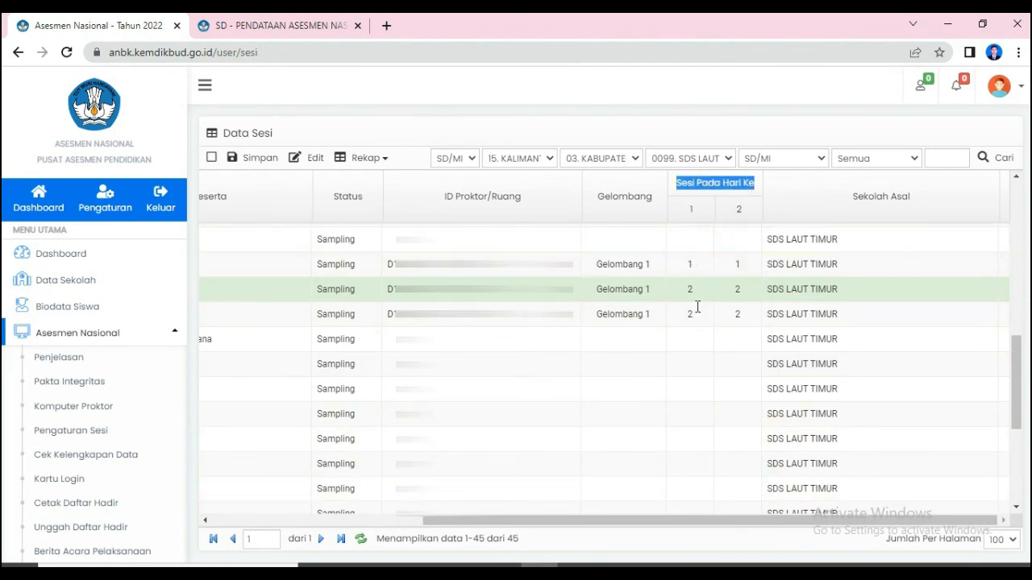
pyautogui.moveTo(617, 521); pyautogui.dragTo(376, 524)
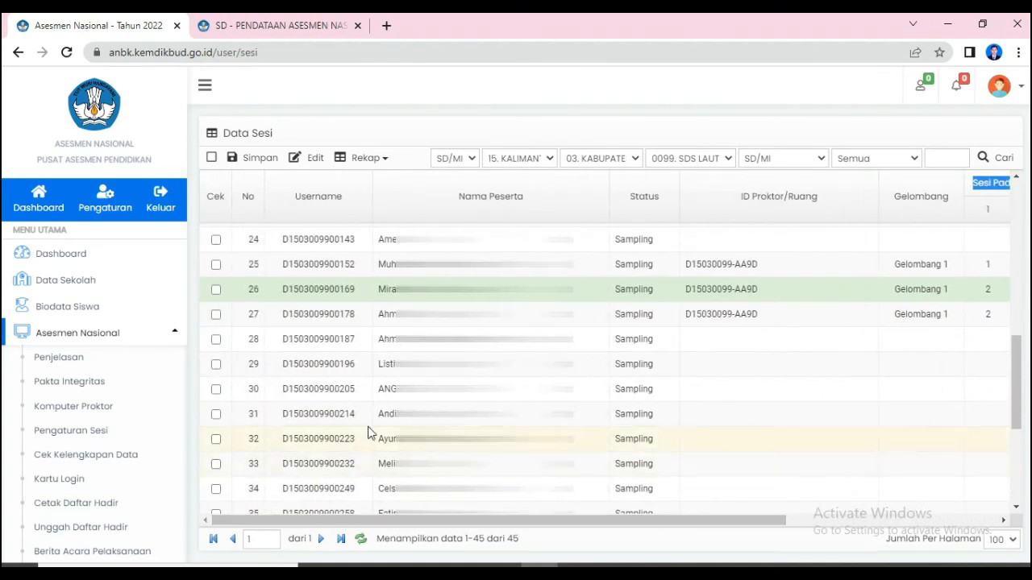